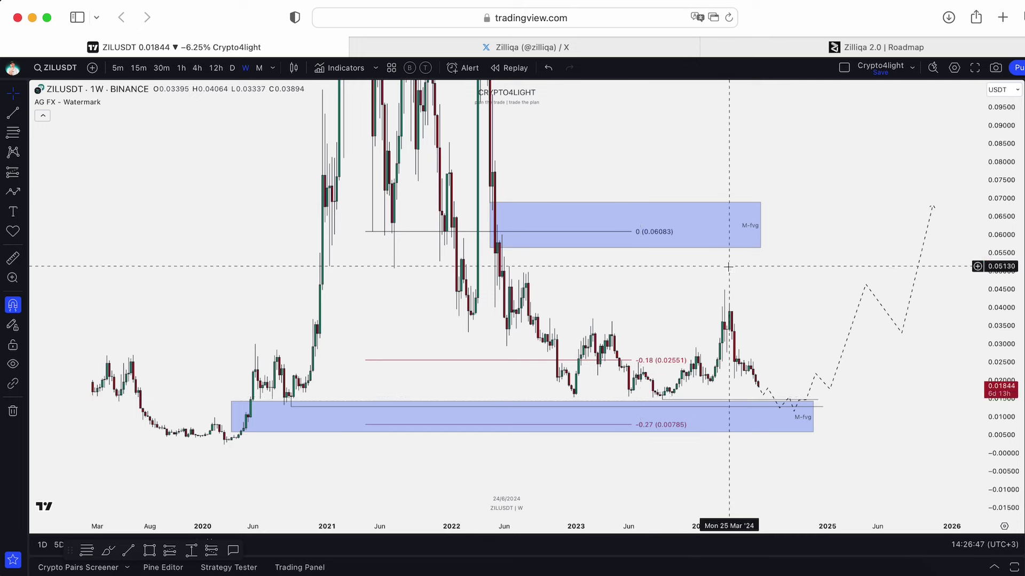
Examine the Fibonacci levels from 0 to 1 and the 0.618 price target note on the weekly ZILUSDT chart.
{"action": "left_click_drag", "start_coordinate": [999, 196], "coordinate": [999, 437]}
{"action": "left_click_drag", "start_coordinate": [862, 221], "coordinate": [833, 330]}
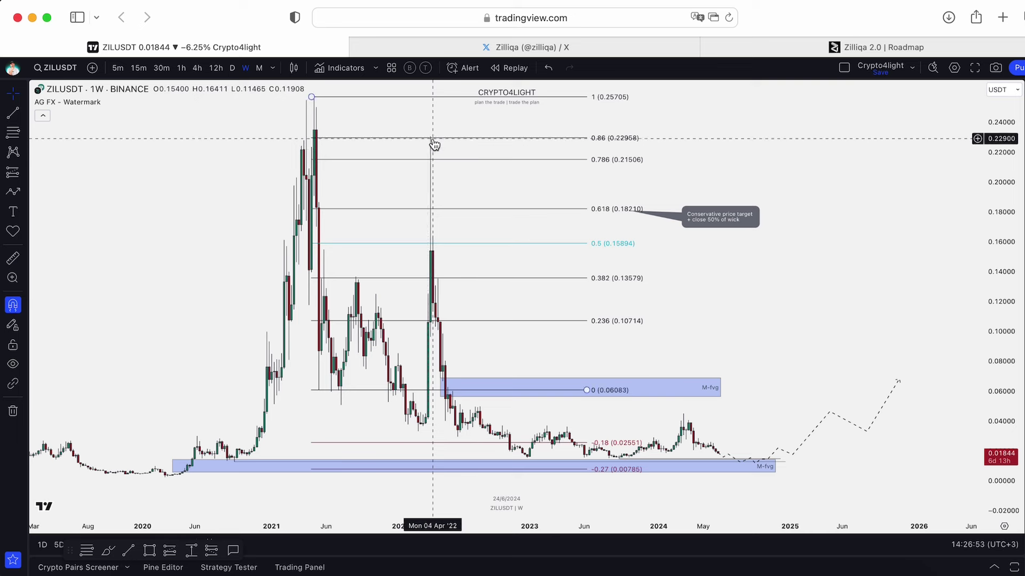
{"action": "mouse_move", "coordinate": [844, 297]}
{"action": "left_mouse_down"}
{"action": "mouse_move", "coordinate": [884, 297]}
{"action": "mouse_move", "coordinate": [840, 286]}
{"action": "left_mouse_up"}
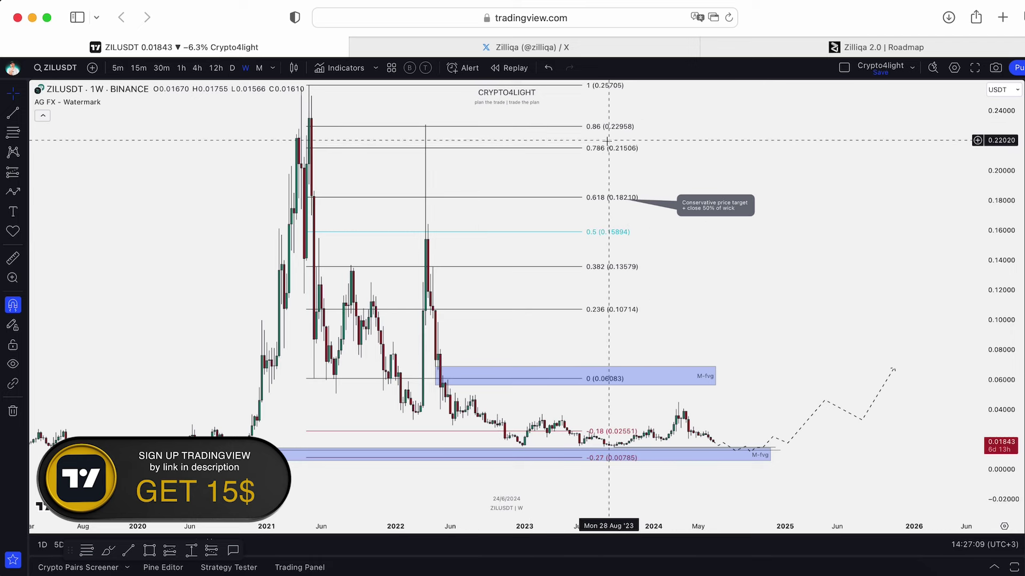
{"action": "left_click_drag", "start_coordinate": [730, 151], "coordinate": [732, 177]}
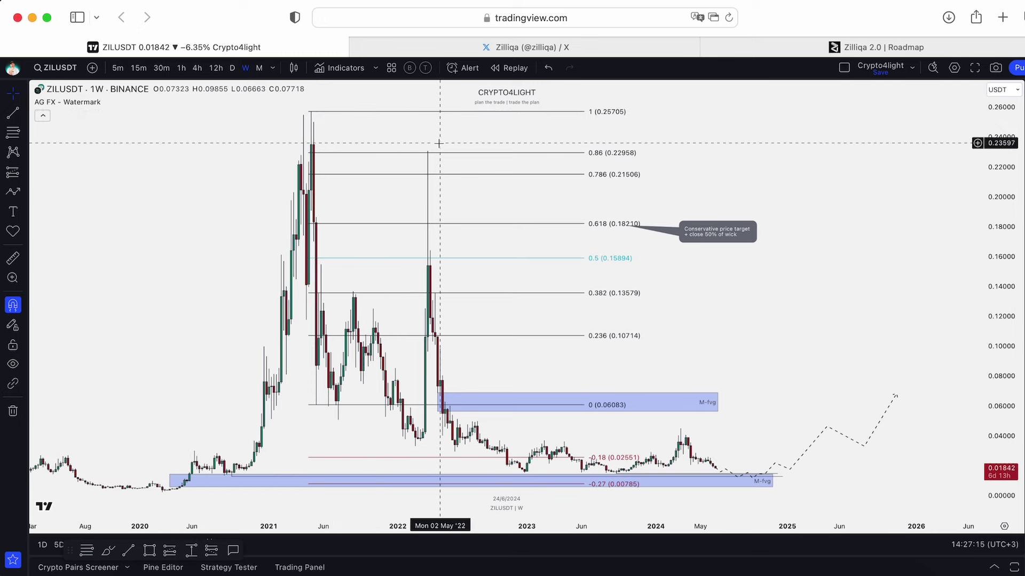
{"action": "left_click_drag", "start_coordinate": [762, 167], "coordinate": [767, 126]}
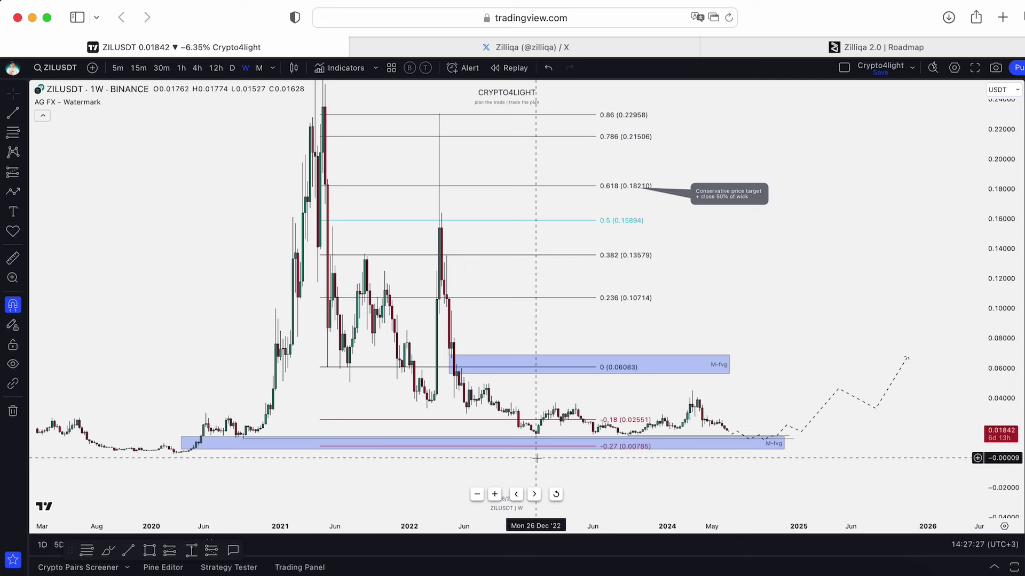
Examine the lower M-fvg zone, its support lines and the projected dashed price path dipping into it.
{"action": "mouse_move", "coordinate": [801, 236]}
{"action": "left_mouse_down"}
{"action": "mouse_move", "coordinate": [798, 253]}
{"action": "mouse_move", "coordinate": [796, 227]}
{"action": "left_mouse_up"}
{"action": "left_click_drag", "start_coordinate": [998, 396], "coordinate": [982, 224]}
{"action": "left_click_drag", "start_coordinate": [877, 310], "coordinate": [827, 165]}
{"action": "left_click_drag", "start_coordinate": [997, 416], "coordinate": [987, 246]}
{"action": "left_click_drag", "start_coordinate": [904, 325], "coordinate": [904, 258]}
{"action": "scroll", "coordinate": [886, 294], "scroll_direction": "up", "scroll_amount": 2}
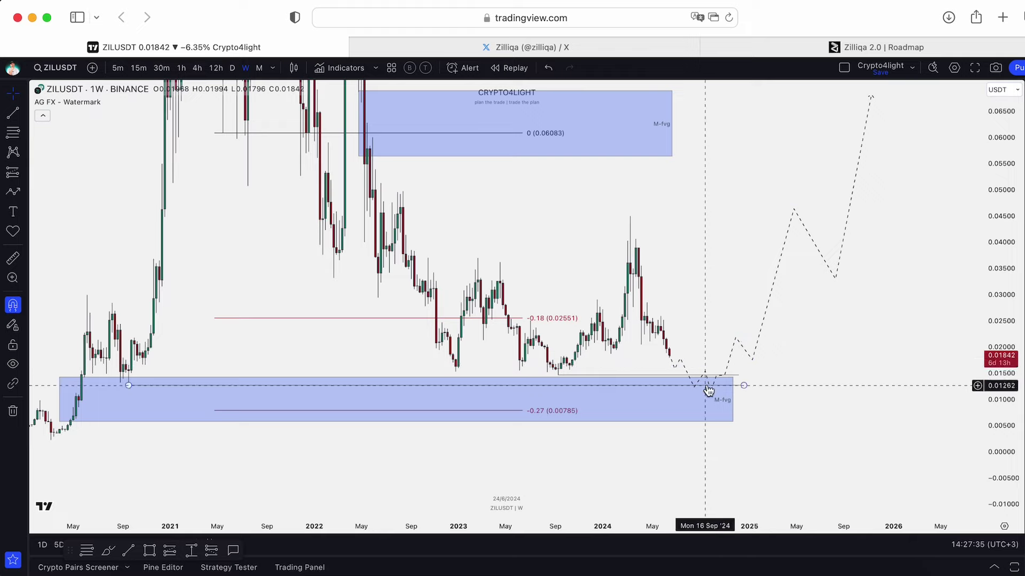
{"action": "scroll", "coordinate": [742, 392], "scroll_direction": "down", "scroll_amount": 1}
{"action": "scroll", "coordinate": [751, 409], "scroll_direction": "down", "scroll_amount": 1}
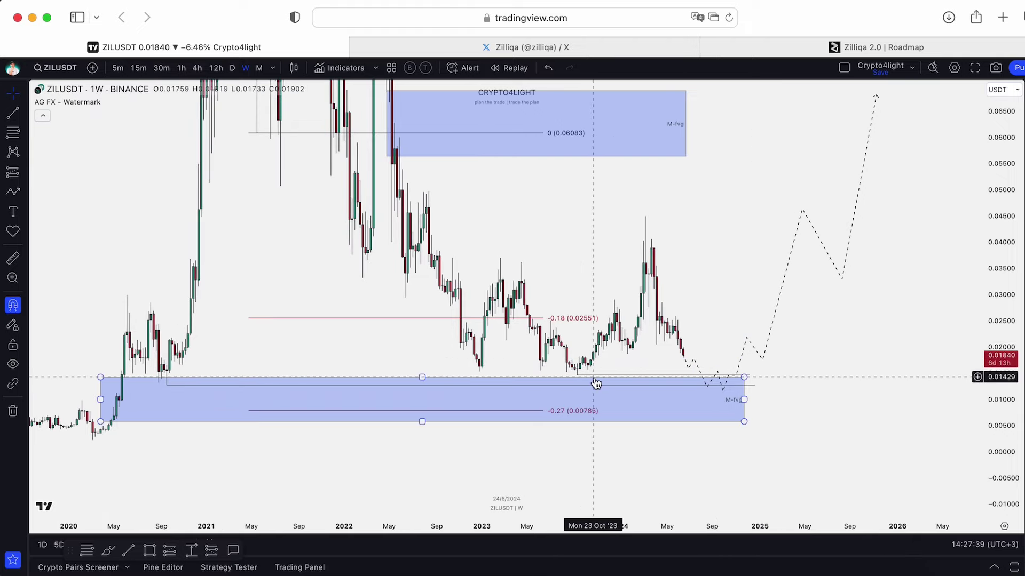
{"action": "left_click_drag", "start_coordinate": [859, 387], "coordinate": [872, 357]}
{"action": "left_click_drag", "start_coordinate": [1005, 425], "coordinate": [1002, 326]}
{"action": "left_click_drag", "start_coordinate": [908, 395], "coordinate": [914, 365]}
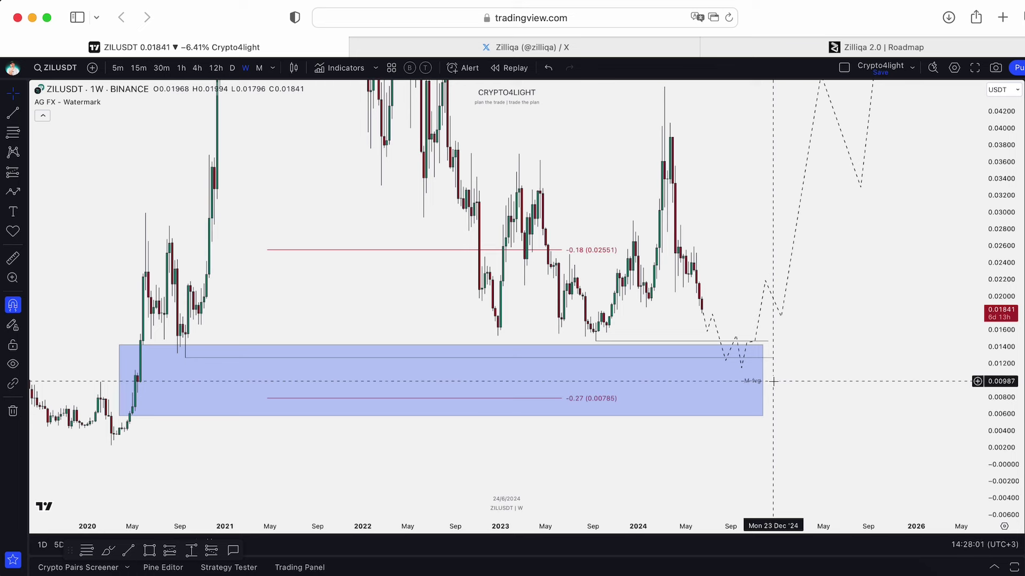
Measure the price drop from the current price down to 0.01000 inside the lower M-fvg zone, discarding the measurement.
{"action": "left_click", "coordinate": [188, 551]}
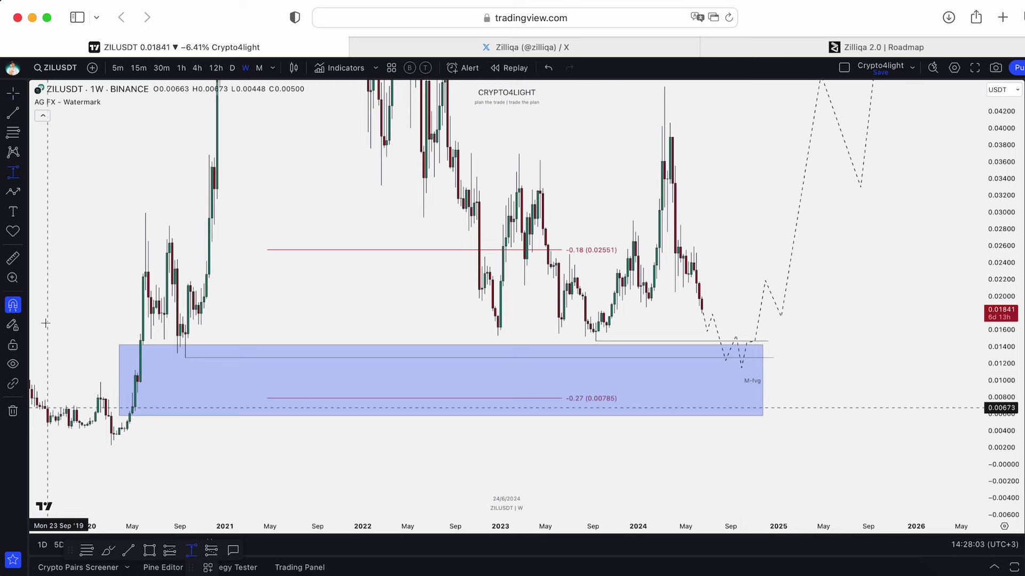
{"action": "left_click", "coordinate": [770, 310]}
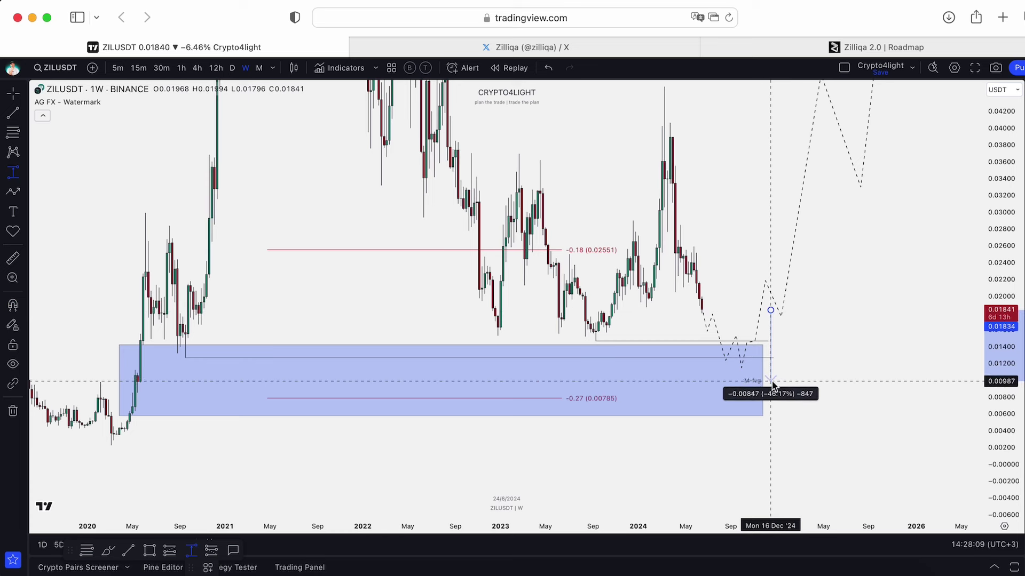
{"action": "left_click", "coordinate": [772, 364]}
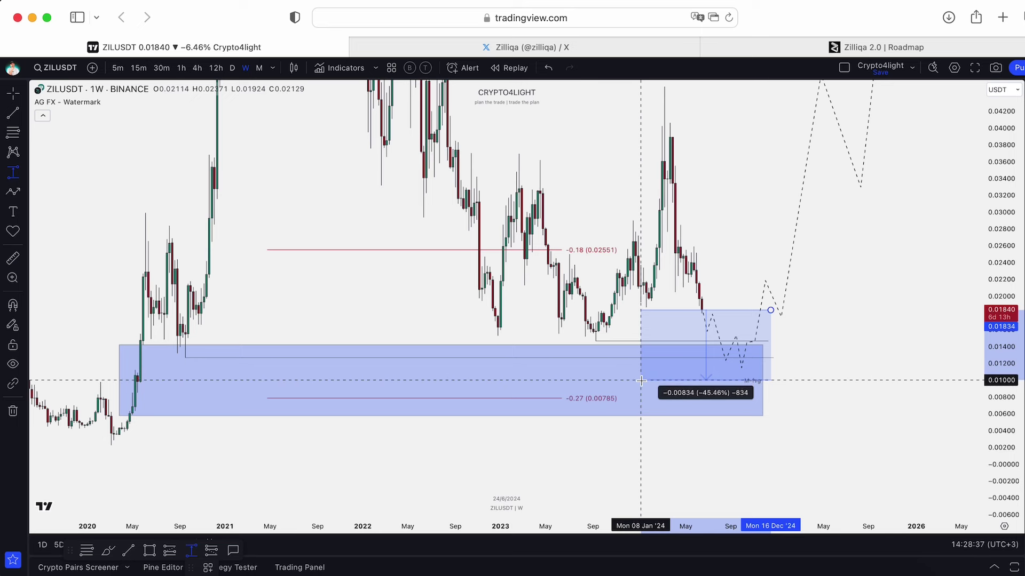
{"action": "key", "text": "Escape"}
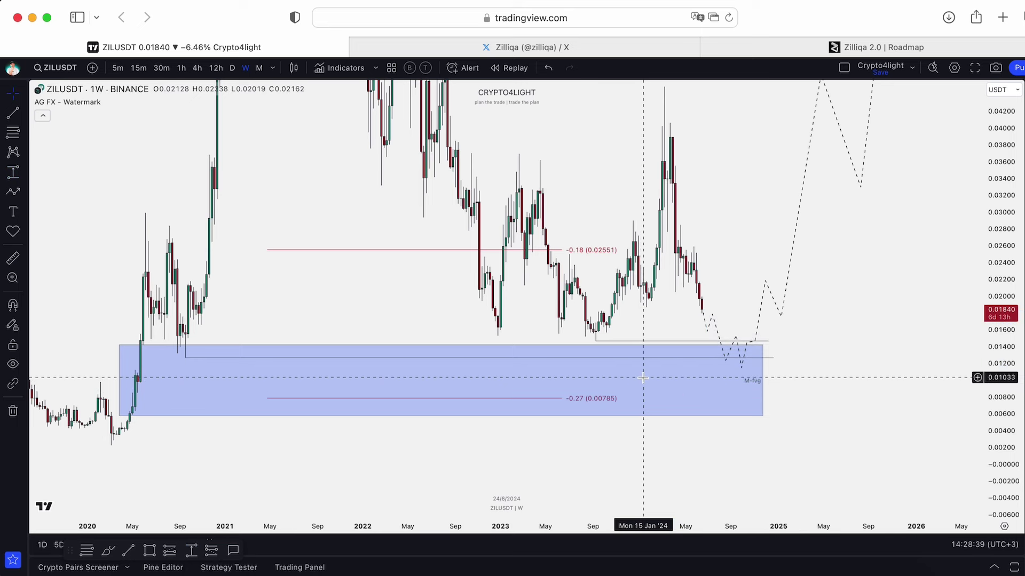
Measure the price range from 0.01268 in the lower M-fvg zone up to the end of the dashed projection.
{"action": "scroll", "coordinate": [813, 380], "scroll_direction": "up", "scroll_amount": 1}
{"action": "left_click_drag", "start_coordinate": [1013, 345], "coordinate": [1012, 383]}
{"action": "left_click_drag", "start_coordinate": [898, 338], "coordinate": [906, 359]}
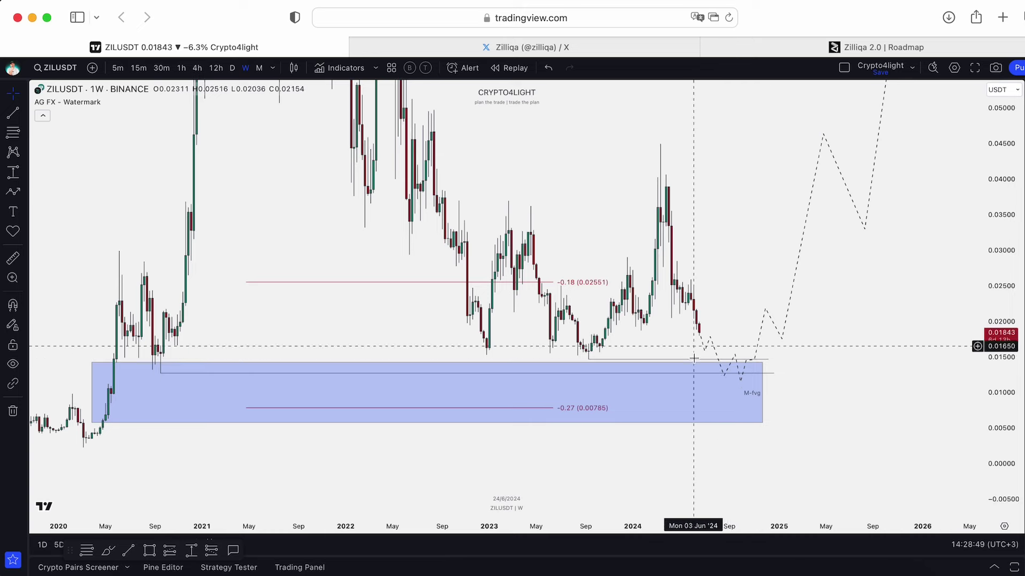
{"action": "left_click_drag", "start_coordinate": [998, 288], "coordinate": [995, 383]}
{"action": "left_click_drag", "start_coordinate": [943, 315], "coordinate": [864, 420]}
{"action": "scroll", "coordinate": [865, 413], "scroll_direction": "down", "scroll_amount": 2}
{"action": "left_click", "coordinate": [193, 554]}
{"action": "left_click", "coordinate": [788, 456]}
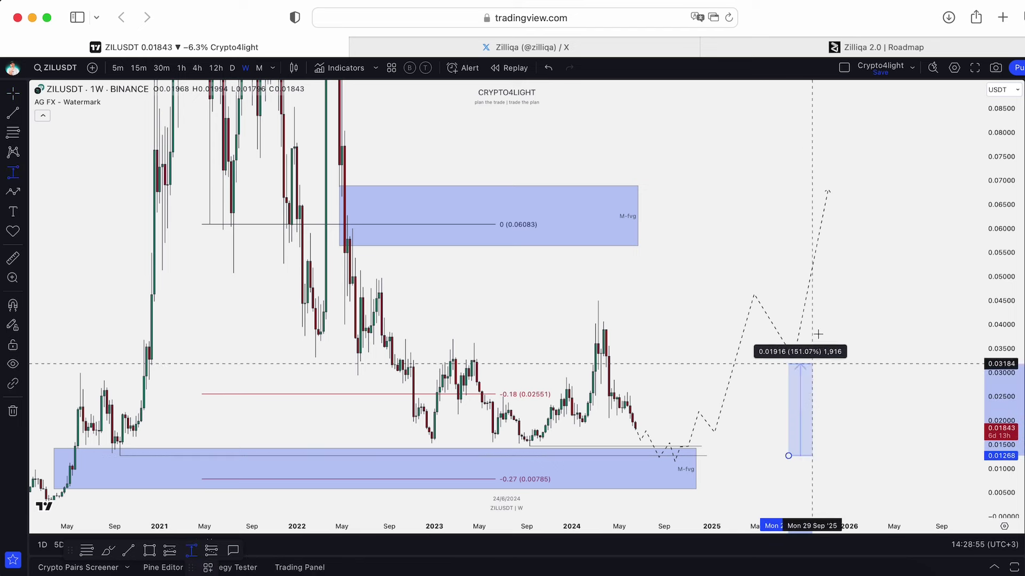
{"action": "left_click", "coordinate": [828, 188]}
Extend the price range measurement up to the 0.5 Fibonacci level and on to the 0.618 level.
{"action": "scroll", "coordinate": [958, 291], "scroll_direction": "down", "scroll_amount": 5}
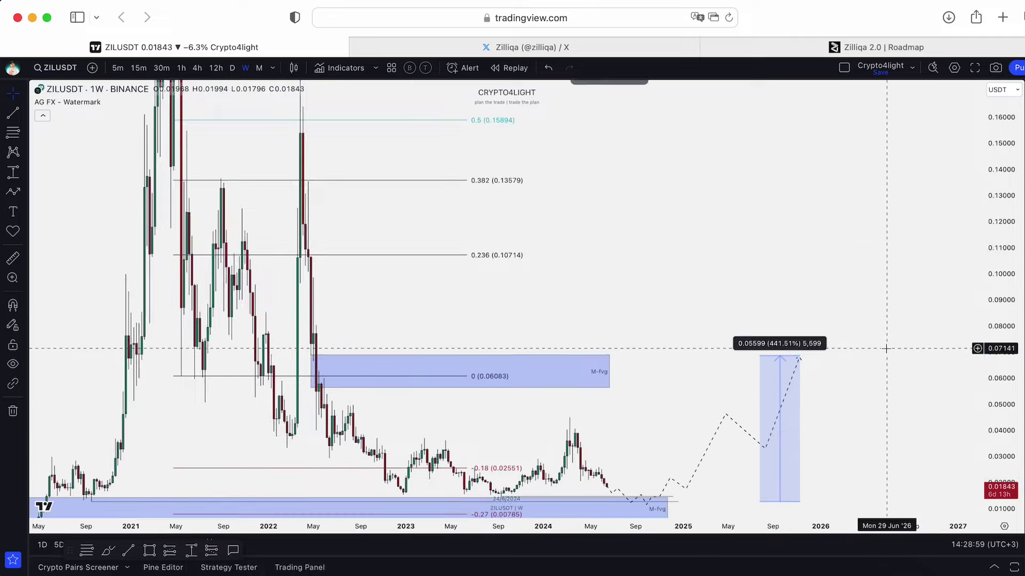
{"action": "left_click_drag", "start_coordinate": [987, 255], "coordinate": [986, 408]}
{"action": "left_click_drag", "start_coordinate": [935, 295], "coordinate": [874, 376]}
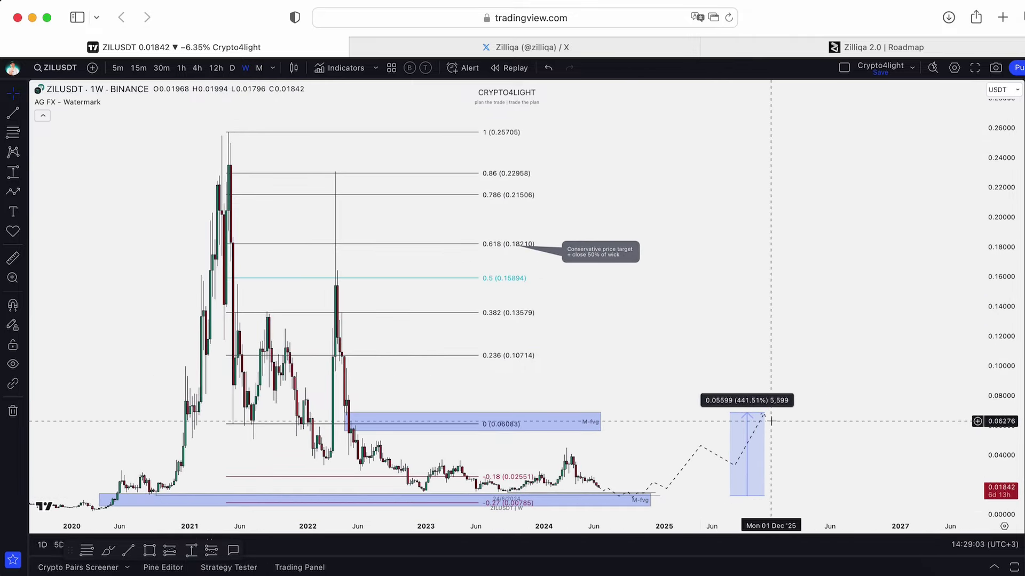
{"action": "left_click_drag", "start_coordinate": [765, 413], "coordinate": [770, 278]}
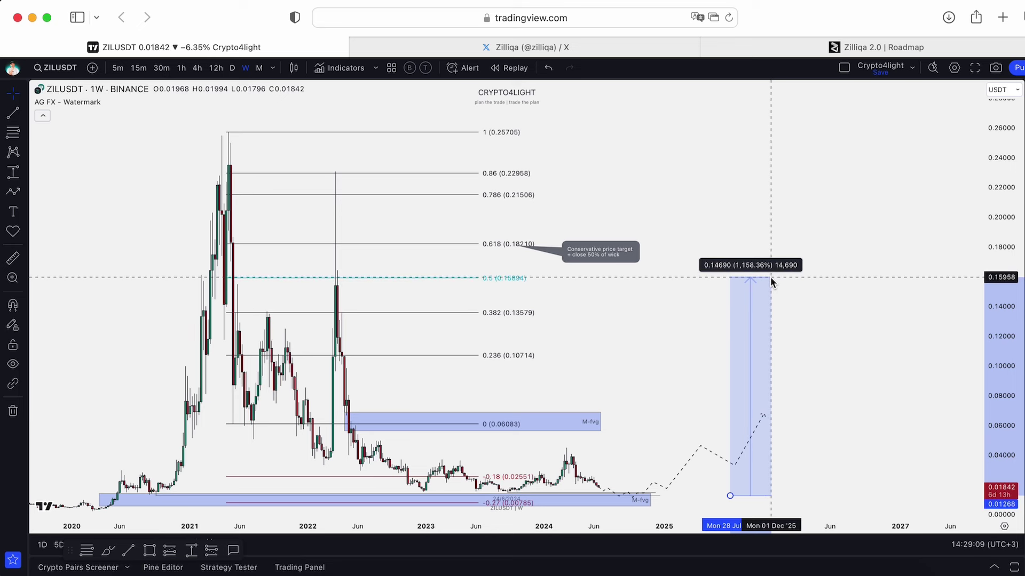
{"action": "left_click_drag", "start_coordinate": [771, 282], "coordinate": [785, 242]}
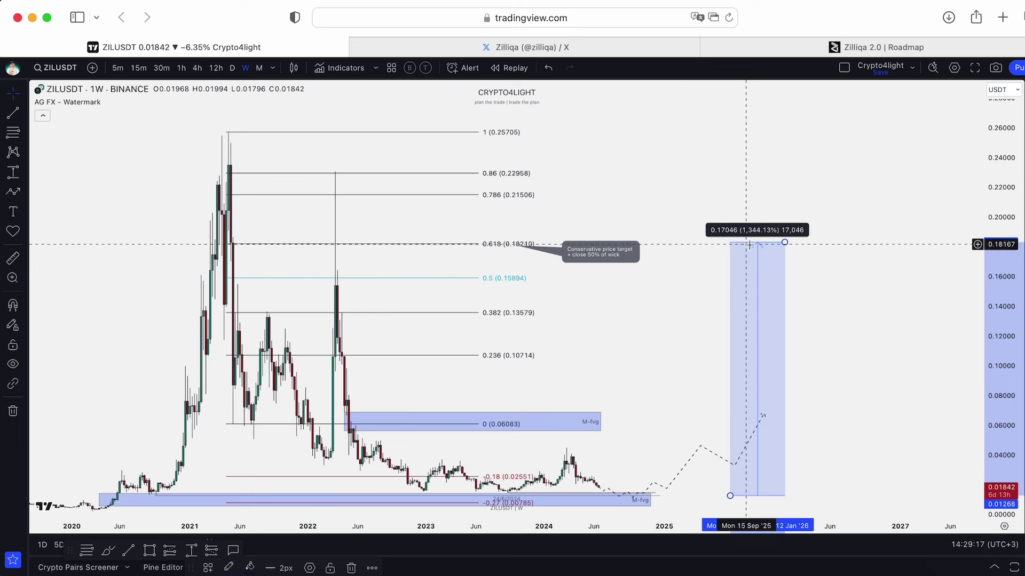
Extend the price range measurement well above the Fibonacci 1 level to gauge a higher target.
{"action": "left_click_drag", "start_coordinate": [999, 236], "coordinate": [999, 342]}
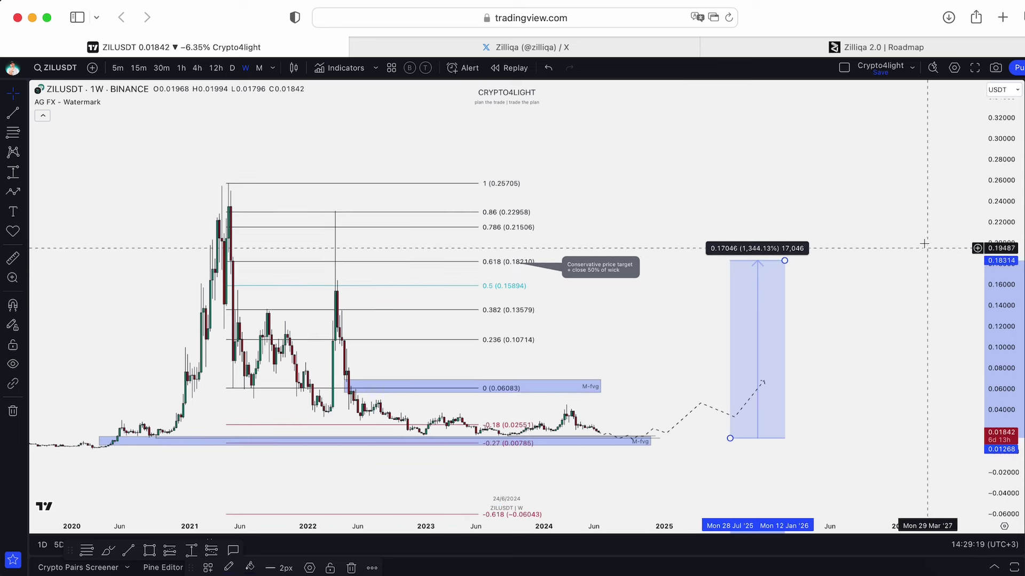
{"action": "left_click_drag", "start_coordinate": [925, 247], "coordinate": [933, 297]}
{"action": "left_click_drag", "start_coordinate": [792, 312], "coordinate": [793, 104]}
{"action": "left_click_drag", "start_coordinate": [990, 196], "coordinate": [991, 275]}
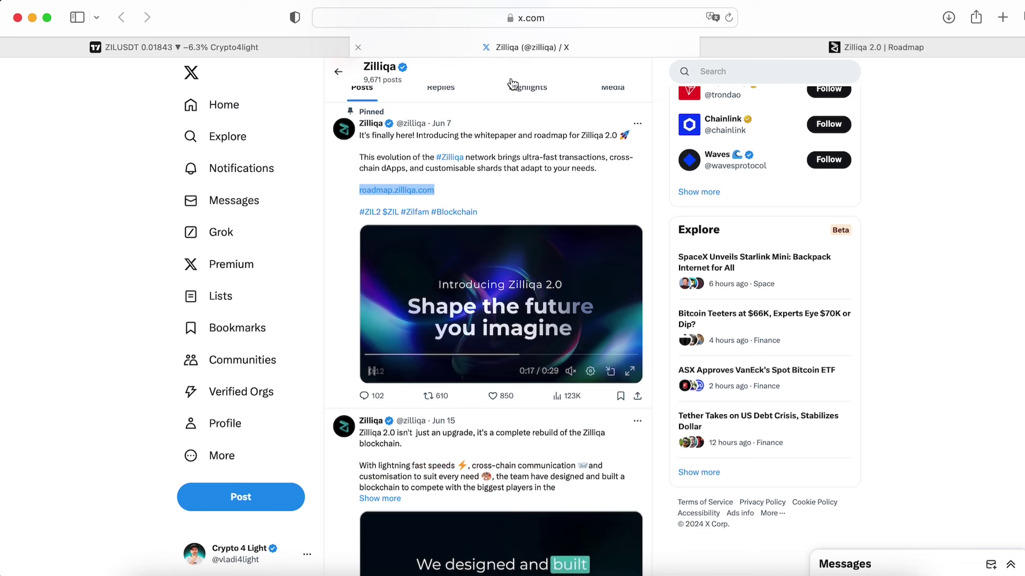
Switch to the Zilliqa profile on X and review its pinned Zilliqa 2.0 post and profile details.
{"action": "left_click", "coordinate": [528, 46]}
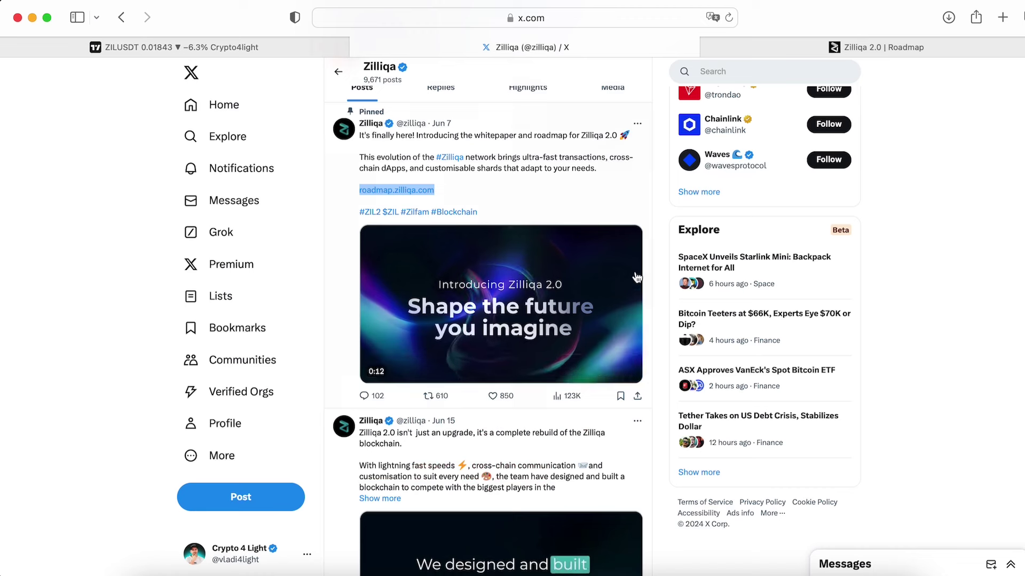
{"action": "scroll", "coordinate": [636, 277], "scroll_direction": "up", "scroll_amount": 3}
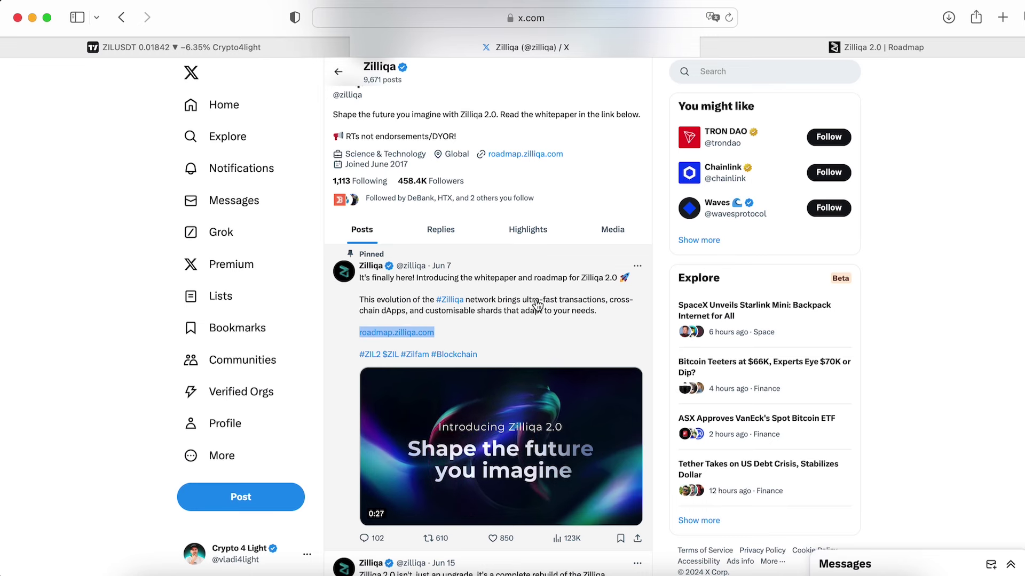
{"action": "scroll", "coordinate": [469, 279], "scroll_direction": "up", "scroll_amount": 3}
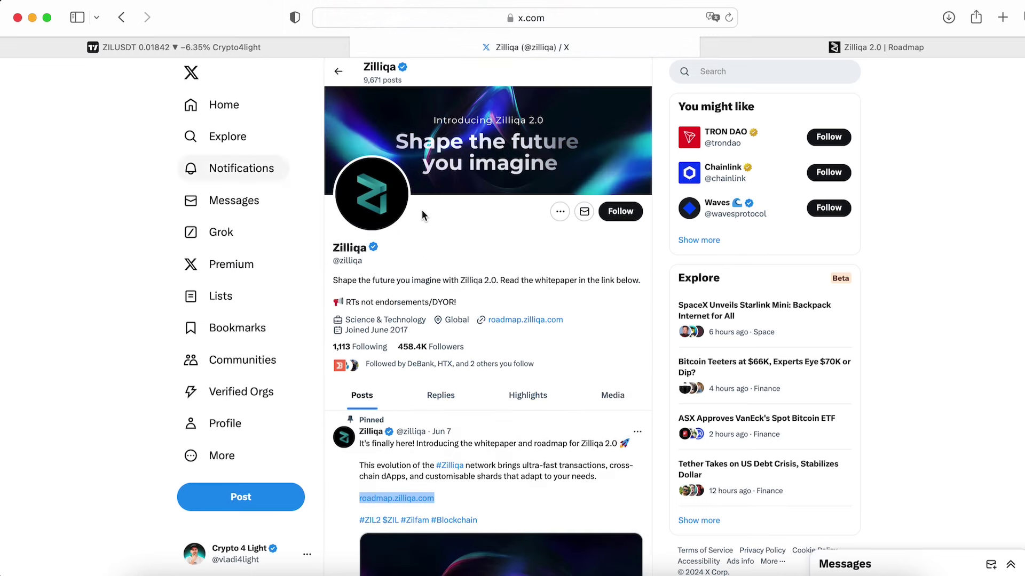
Open the Zilliqa 2.0 roadmap page and look through its core features down to the roadmap section.
{"action": "left_click", "coordinate": [882, 43]}
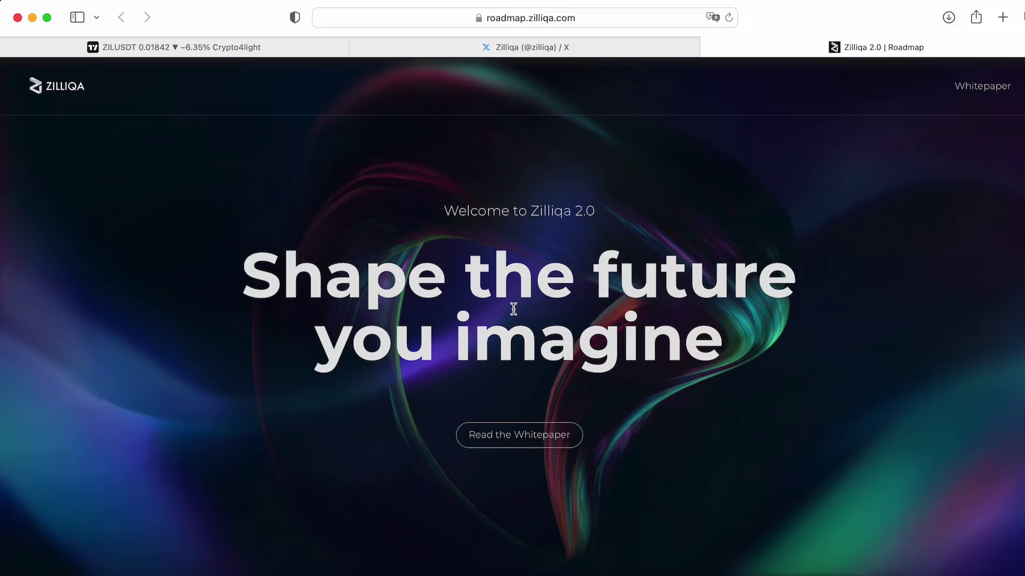
{"action": "scroll", "coordinate": [535, 311], "scroll_direction": "down", "scroll_amount": 10}
{"action": "scroll", "coordinate": [540, 316], "scroll_direction": "down", "scroll_amount": 10}
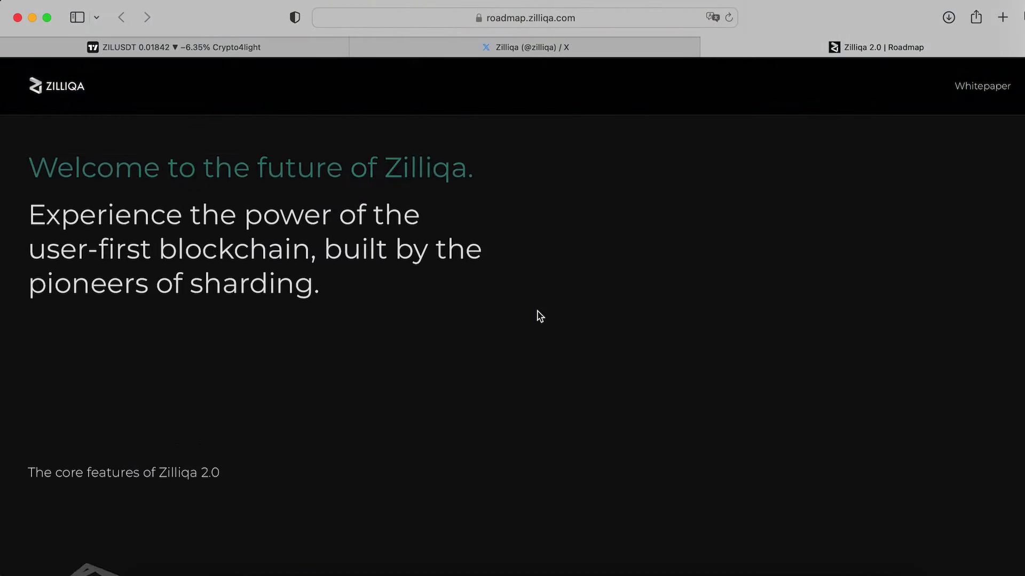
{"action": "scroll", "coordinate": [539, 316], "scroll_direction": "down", "scroll_amount": 3}
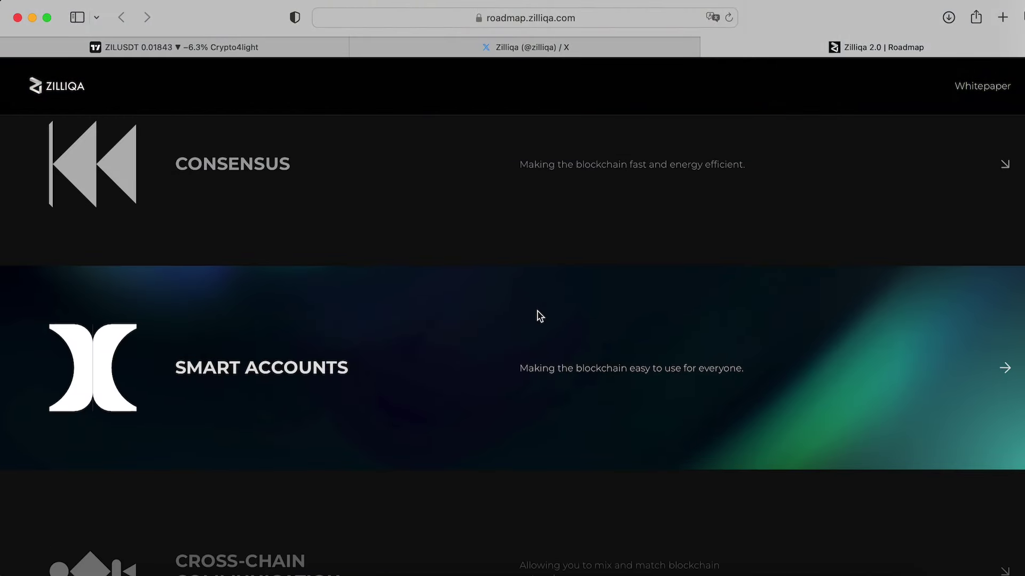
{"action": "scroll", "coordinate": [539, 316], "scroll_direction": "up", "scroll_amount": 2}
{"action": "scroll", "coordinate": [539, 316], "scroll_direction": "down", "scroll_amount": 6}
{"action": "scroll", "coordinate": [539, 316], "scroll_direction": "down", "scroll_amount": 10}
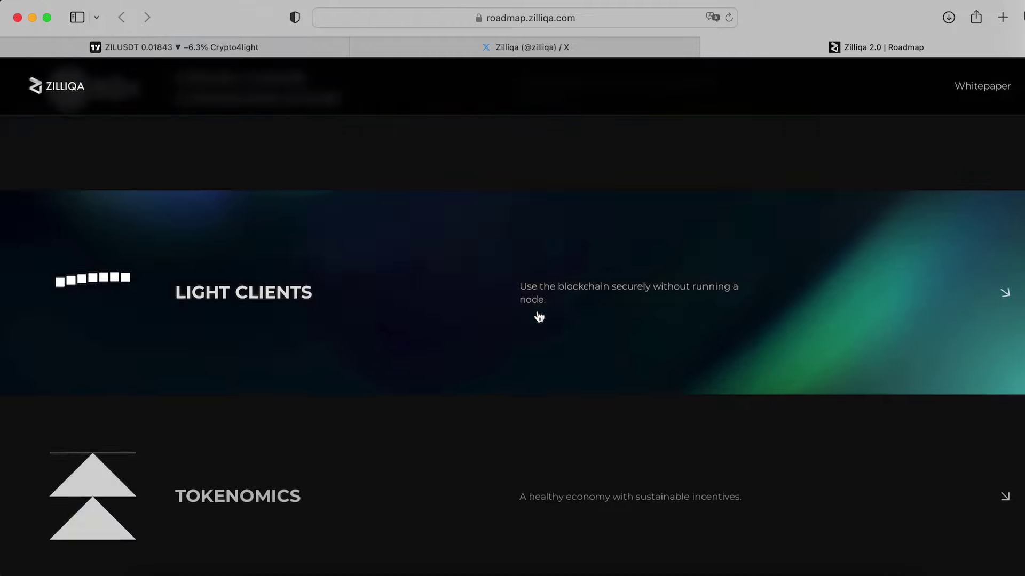
{"action": "scroll", "coordinate": [538, 312], "scroll_direction": "down", "scroll_amount": 1}
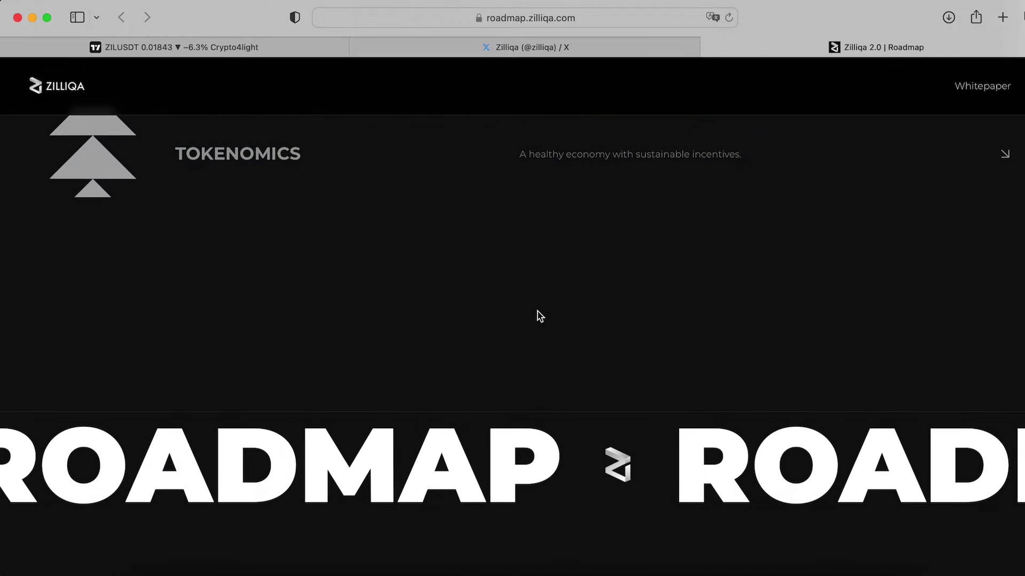
Return to the ZILUSDT chart in TradingView and delete the dashed projected price path.
{"action": "left_click", "coordinate": [226, 40]}
{"action": "left_click_drag", "start_coordinate": [728, 245], "coordinate": [736, 197]}
{"action": "left_click_drag", "start_coordinate": [1009, 438], "coordinate": [1003, 256]}
{"action": "left_click_drag", "start_coordinate": [1002, 401], "coordinate": [998, 273]}
{"action": "left_click_drag", "start_coordinate": [881, 362], "coordinate": [857, 172]}
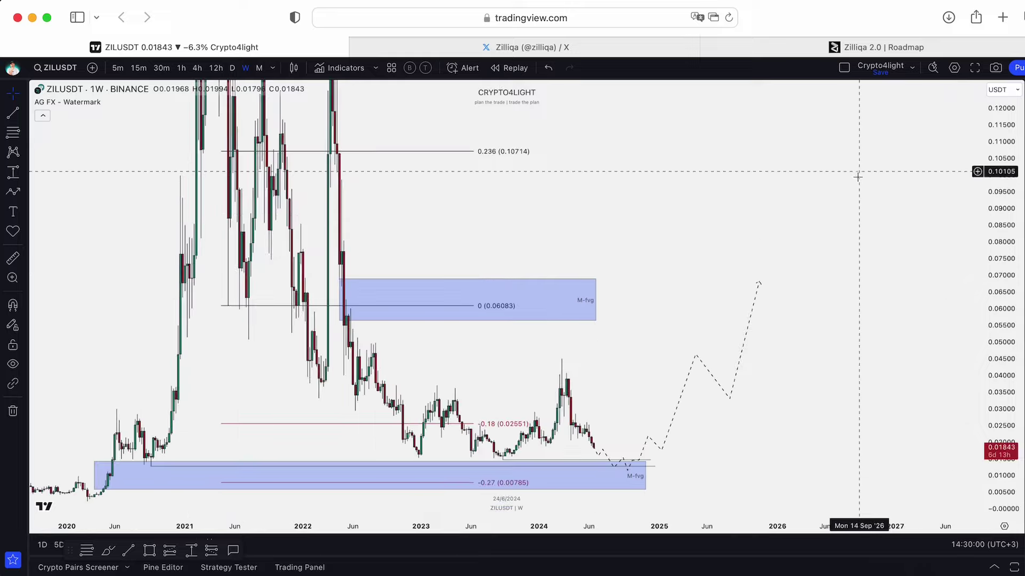
{"action": "left_click_drag", "start_coordinate": [901, 338], "coordinate": [899, 247]}
{"action": "left_click_drag", "start_coordinate": [1009, 425], "coordinate": [993, 355]}
{"action": "left_click_drag", "start_coordinate": [911, 336], "coordinate": [915, 377]}
{"action": "left_click_drag", "start_coordinate": [1010, 279], "coordinate": [1001, 359]}
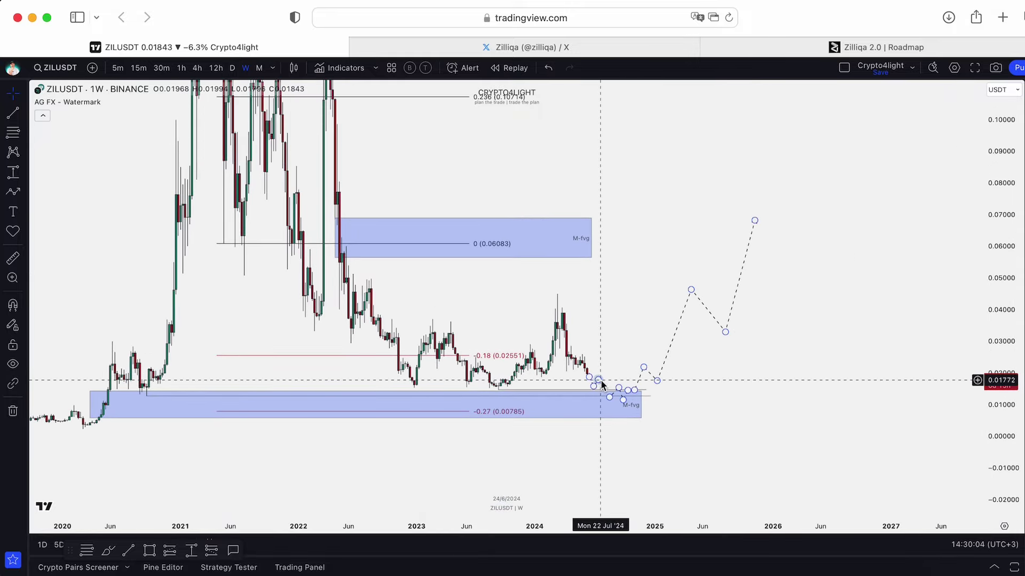
{"action": "key", "text": "Delete"}
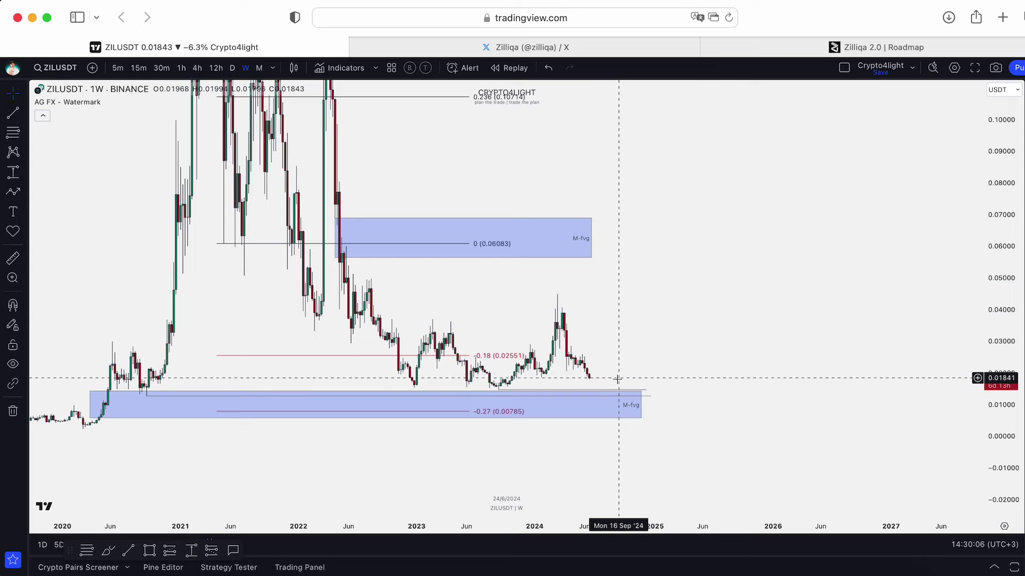
Measure a price drop from about 0.0252 to about 0.0178 beside the latest weekly candles and delete the measurement.
{"action": "scroll", "coordinate": [617, 379], "scroll_direction": "down", "scroll_amount": 1}
{"action": "left_click_drag", "start_coordinate": [839, 277], "coordinate": [884, 277]}
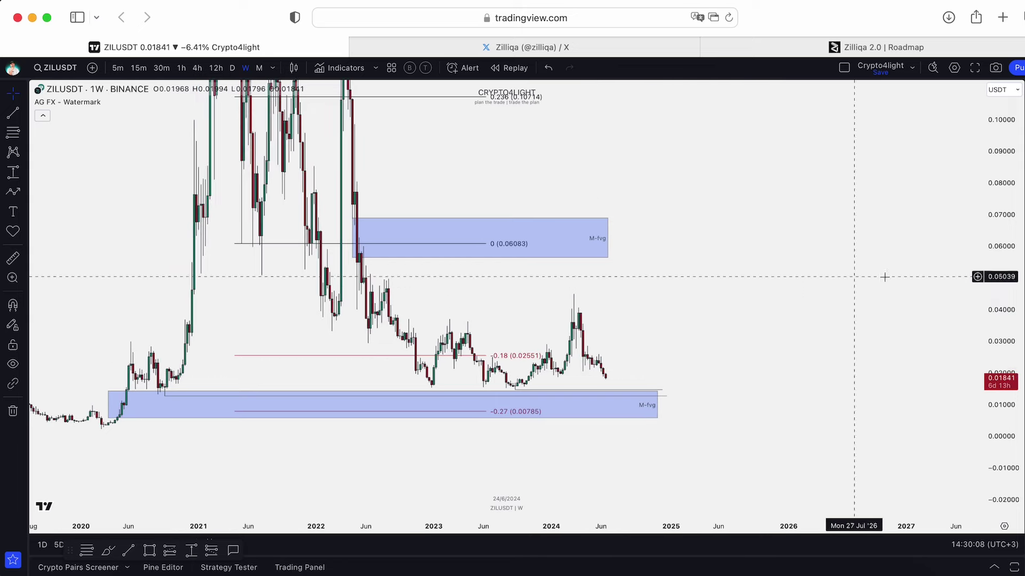
{"action": "scroll", "coordinate": [693, 172], "scroll_direction": "up", "scroll_amount": 5}
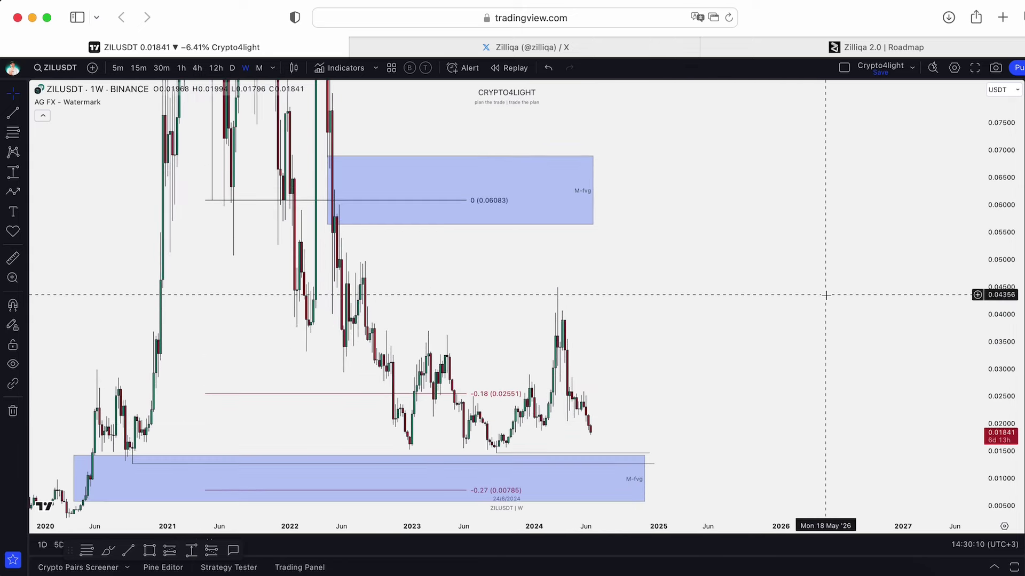
{"action": "scroll", "coordinate": [635, 294], "scroll_direction": "up", "scroll_amount": 2}
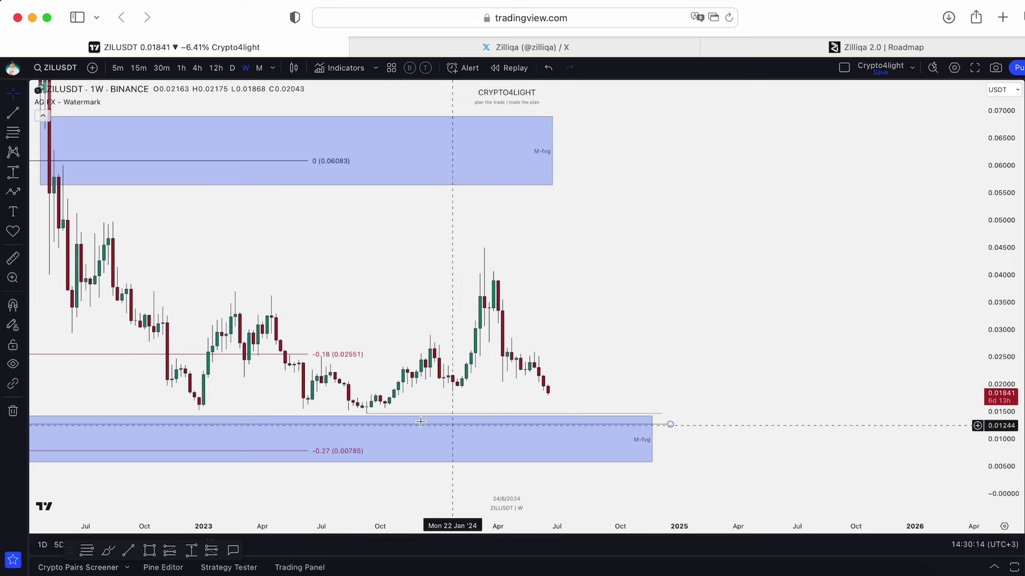
{"action": "left_click", "coordinate": [191, 551]}
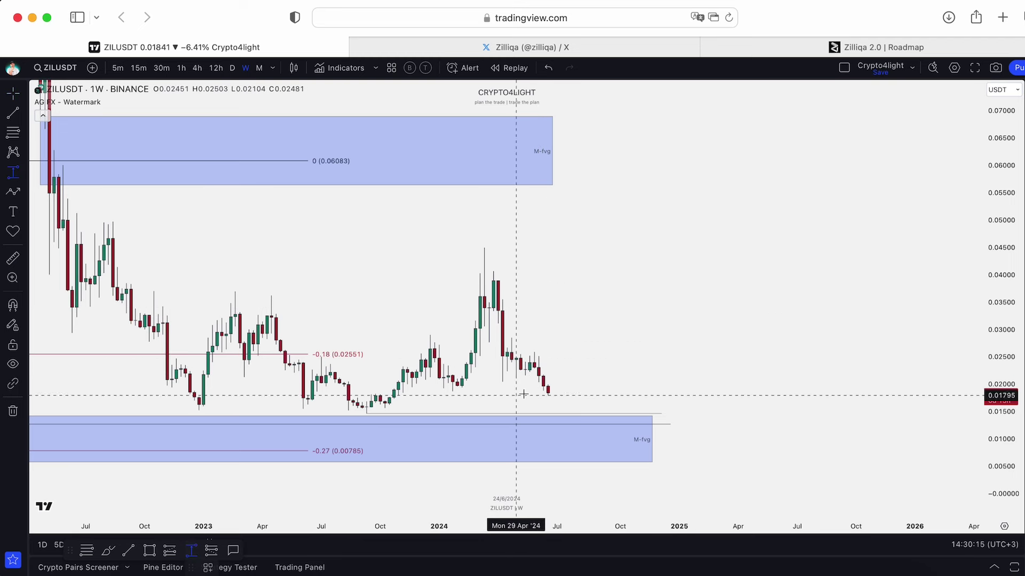
{"action": "left_click", "coordinate": [560, 356]}
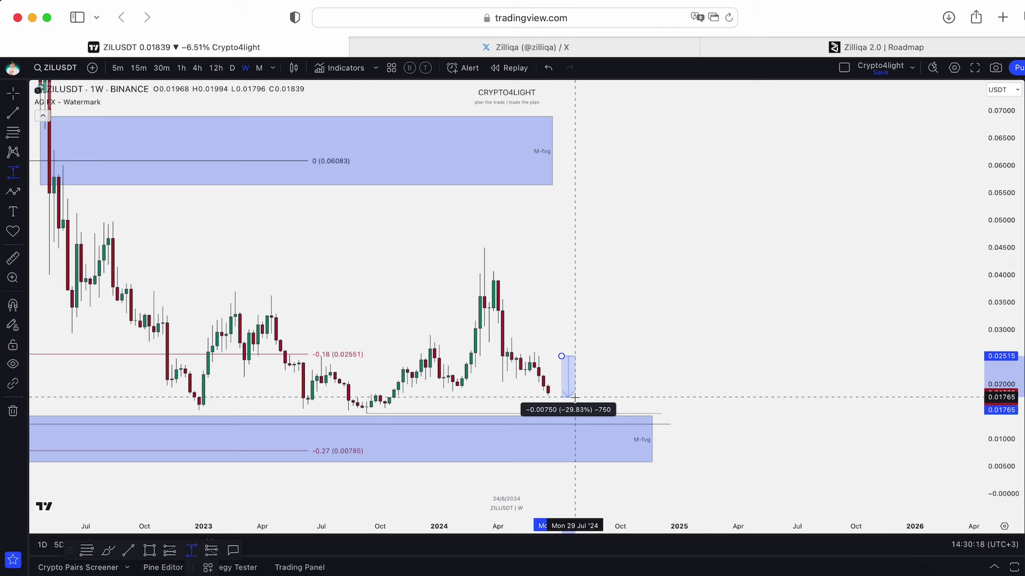
{"action": "left_click", "coordinate": [576, 398]}
{"action": "scroll", "coordinate": [756, 351], "scroll_direction": "down", "scroll_amount": 2}
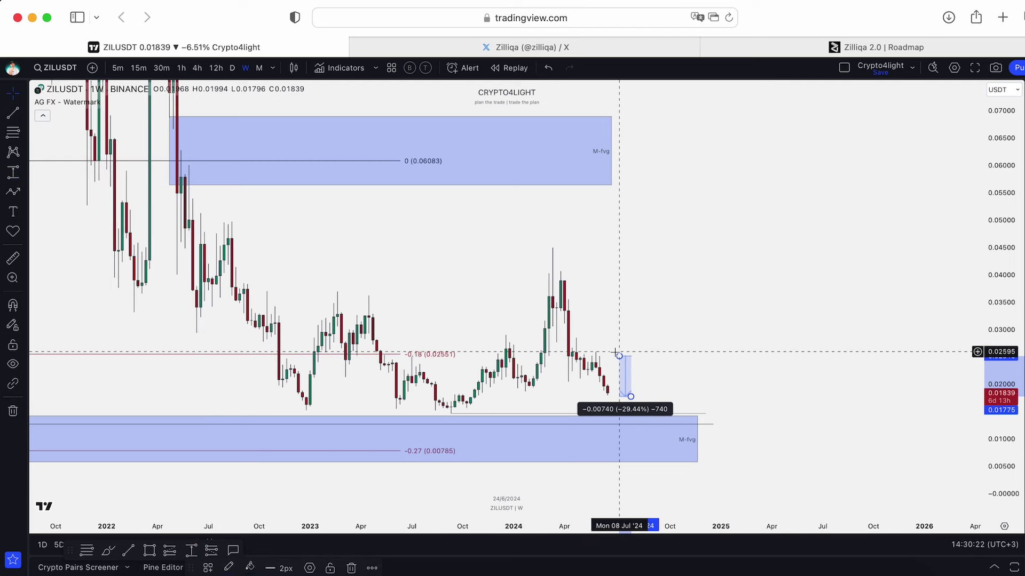
{"action": "key", "text": "BackSpace"}
Undo the deletion of the dashed projected price path.
{"action": "scroll", "coordinate": [655, 352], "scroll_direction": "down", "scroll_amount": 1}
{"action": "left_click_drag", "start_coordinate": [990, 259], "coordinate": [990, 335]}
{"action": "left_click_drag", "start_coordinate": [842, 279], "coordinate": [878, 337]}
{"action": "scroll", "coordinate": [878, 338], "scroll_direction": "down", "scroll_amount": 1}
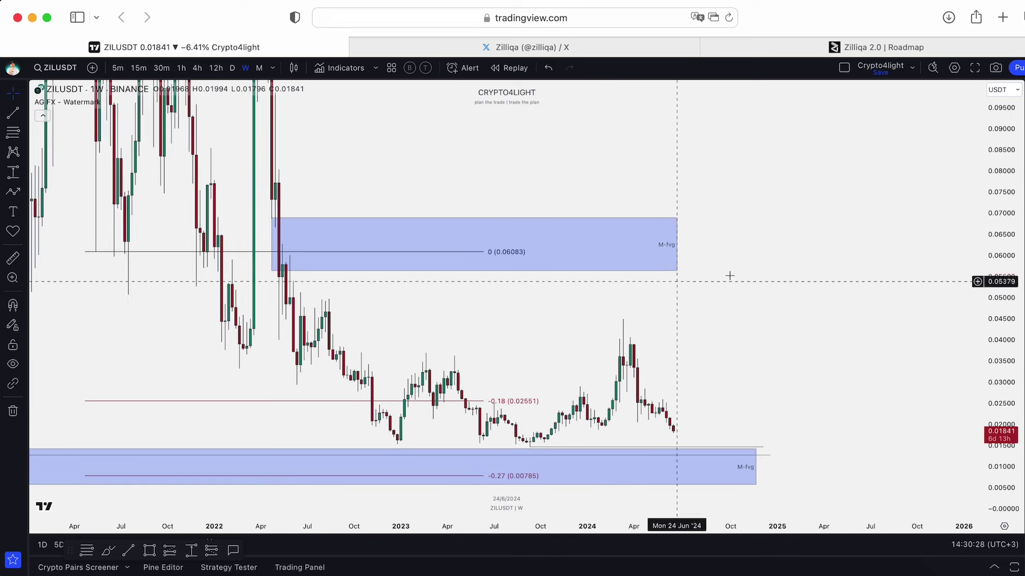
{"action": "key", "text": "super+z"}
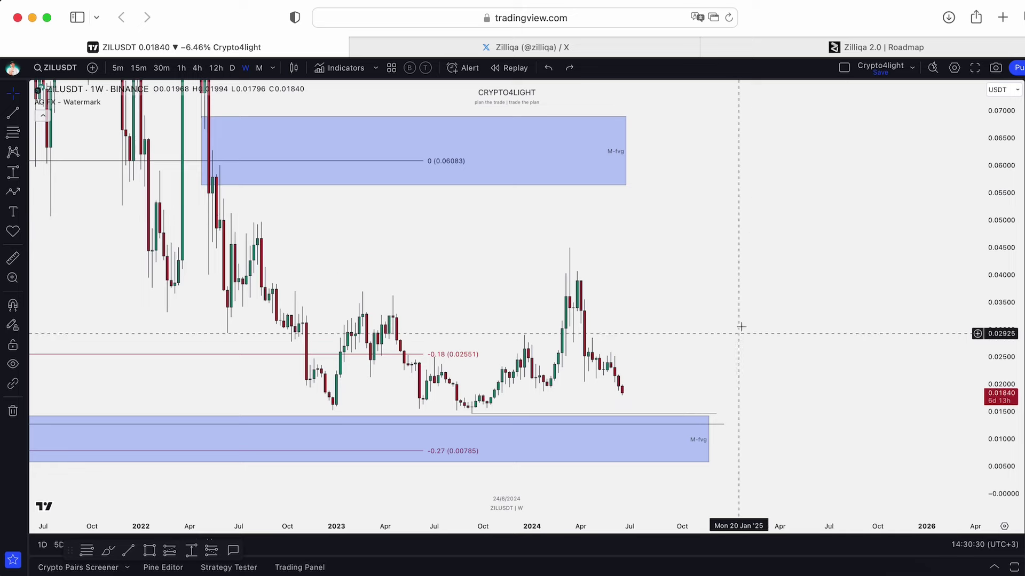
{"action": "scroll", "coordinate": [705, 210], "scroll_direction": "down", "scroll_amount": 2}
{"action": "scroll", "coordinate": [613, 375], "scroll_direction": "down", "scroll_amount": 1}
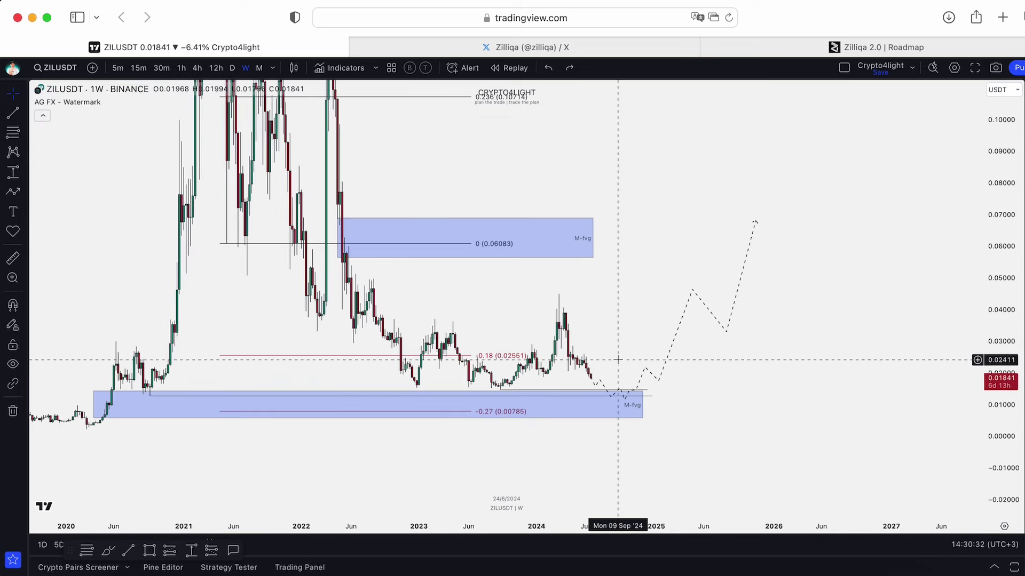
Examine the dashed projected path against the lower M-fvg zone, the upper M-fvg zone and the nearby Fibonacci levels.
{"action": "scroll", "coordinate": [678, 206], "scroll_direction": "down", "scroll_amount": 1}
{"action": "left_click_drag", "start_coordinate": [666, 186], "coordinate": [773, 211]}
{"action": "left_click_drag", "start_coordinate": [1000, 204], "coordinate": [1000, 237]}
{"action": "left_click_drag", "start_coordinate": [810, 207], "coordinate": [780, 225]}
{"action": "scroll", "coordinate": [777, 224], "scroll_direction": "right", "scroll_amount": 1}
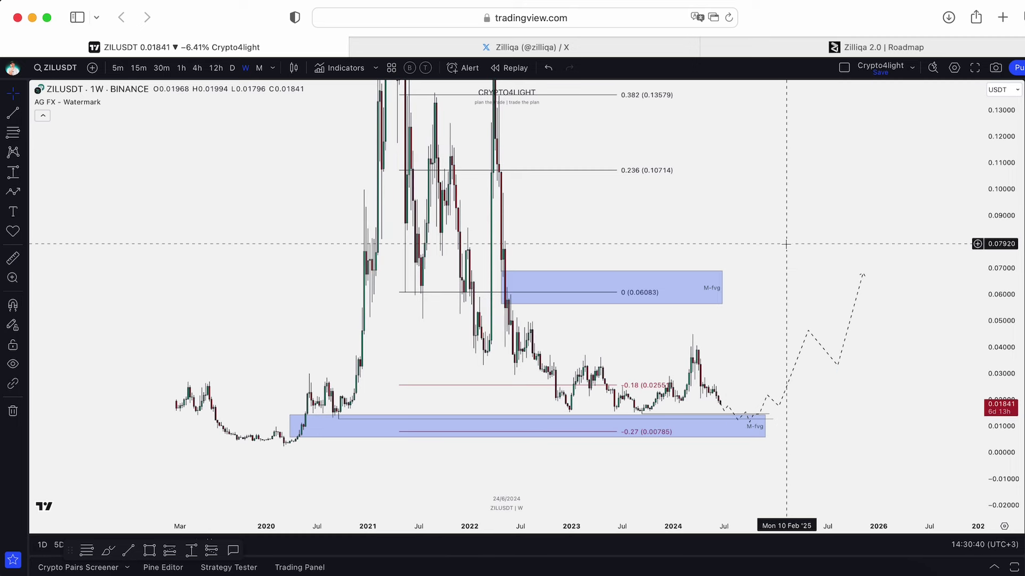
{"action": "scroll", "coordinate": [785, 410], "scroll_direction": "right", "scroll_amount": 2}
{"action": "left_click_drag", "start_coordinate": [989, 451], "coordinate": [988, 368]}
{"action": "left_click_drag", "start_coordinate": [857, 437], "coordinate": [844, 294]}
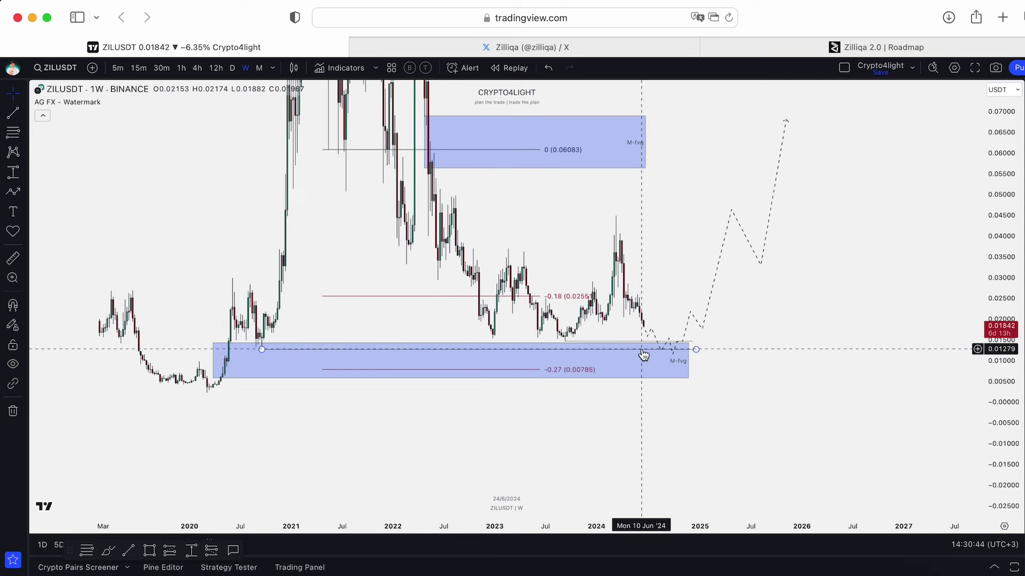
{"action": "left_click_drag", "start_coordinate": [832, 342], "coordinate": [839, 366]}
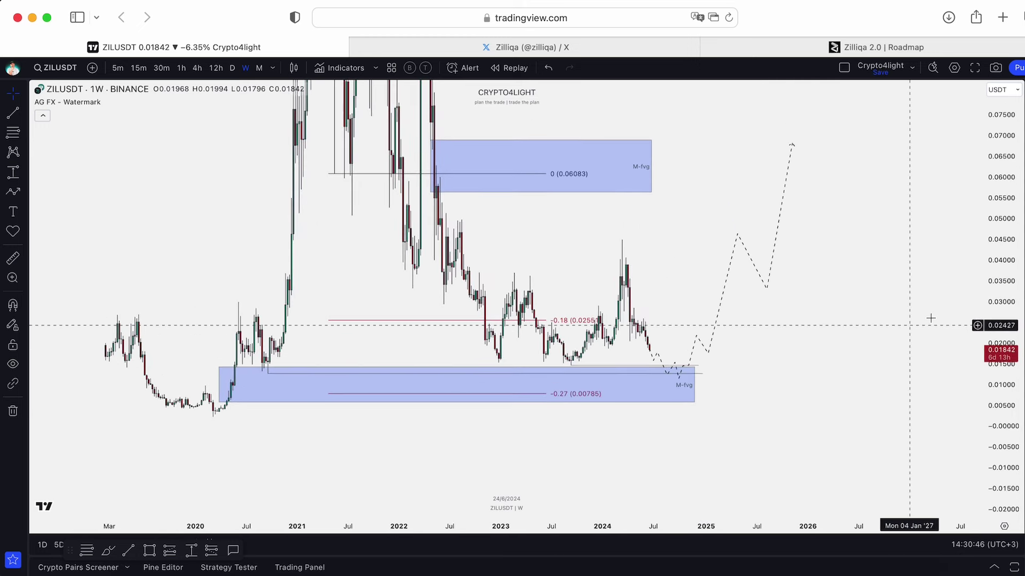
{"action": "left_click_drag", "start_coordinate": [1001, 283], "coordinate": [1003, 363]}
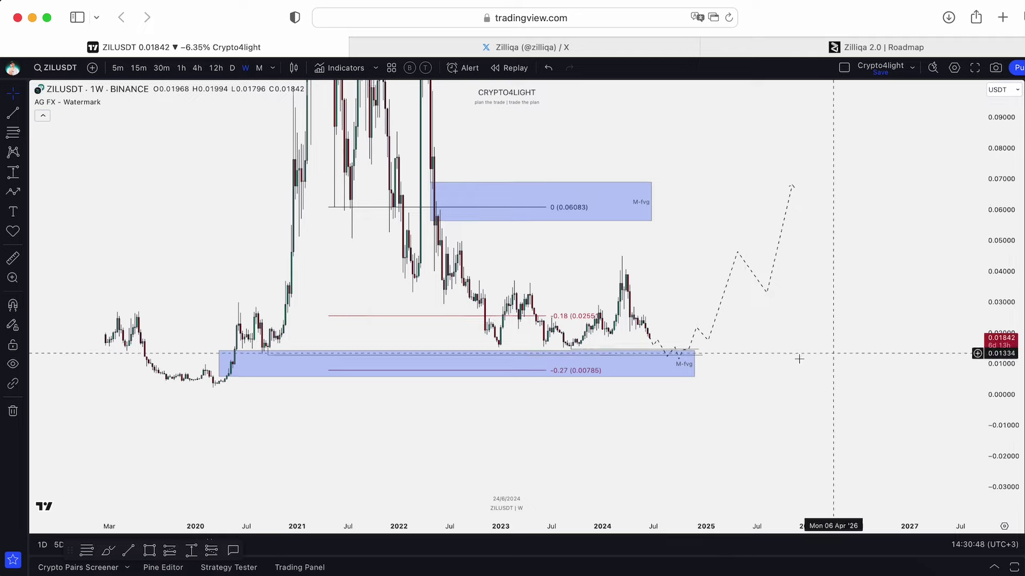
{"action": "left_click_drag", "start_coordinate": [866, 352], "coordinate": [907, 404]}
{"action": "left_click_drag", "start_coordinate": [995, 288], "coordinate": [995, 350]}
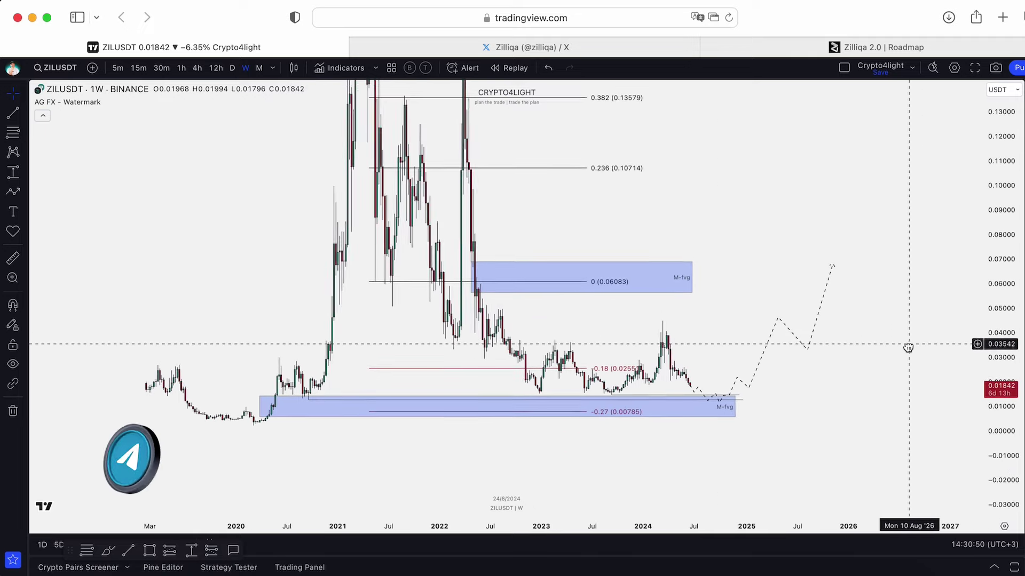
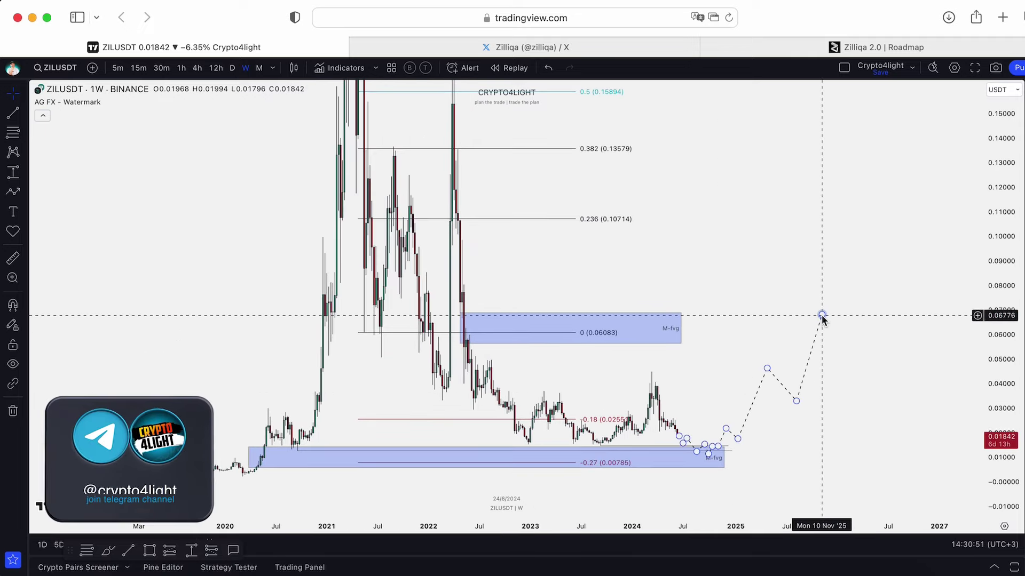
Review the higher Fibonacci targets up to the 0.86 level, including the conservative price target note, and return to current prices.
{"action": "left_click", "coordinate": [775, 270]}
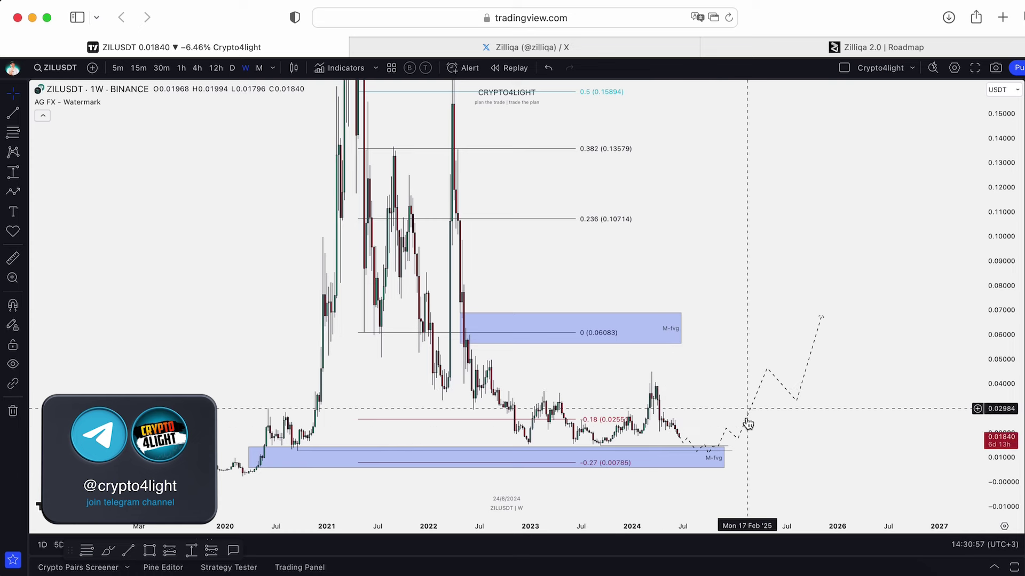
{"action": "left_click_drag", "start_coordinate": [761, 279], "coordinate": [755, 313]}
{"action": "left_click_drag", "start_coordinate": [995, 206], "coordinate": [995, 406]}
{"action": "left_click_drag", "start_coordinate": [894, 241], "coordinate": [857, 286]}
{"action": "left_click_drag", "start_coordinate": [993, 452], "coordinate": [991, 290]}
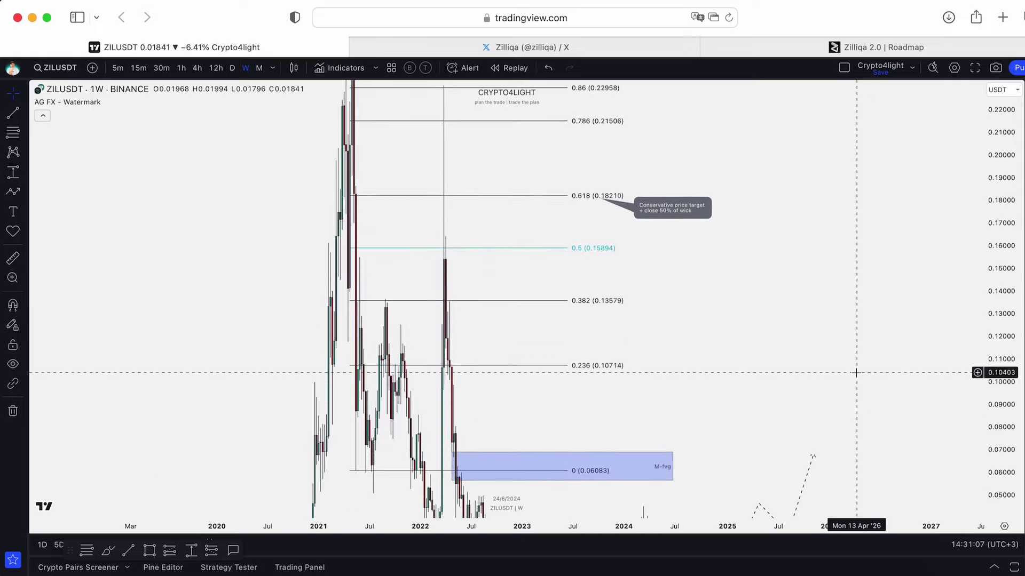
{"action": "left_click_drag", "start_coordinate": [853, 372], "coordinate": [831, 201]}
{"action": "left_click_drag", "start_coordinate": [685, 335], "coordinate": [707, 277]}
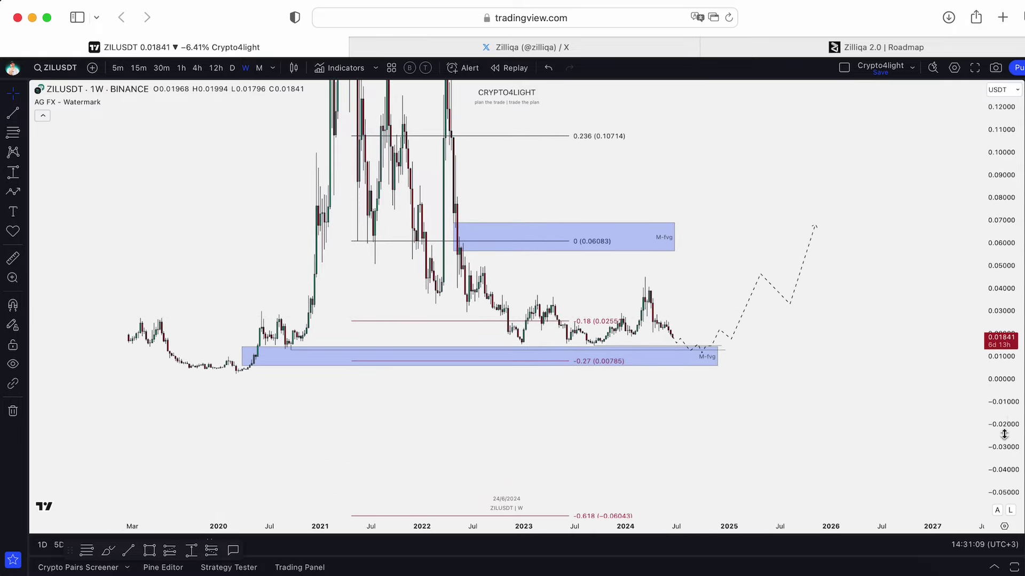
{"action": "left_click_drag", "start_coordinate": [1008, 425], "coordinate": [853, 463]}
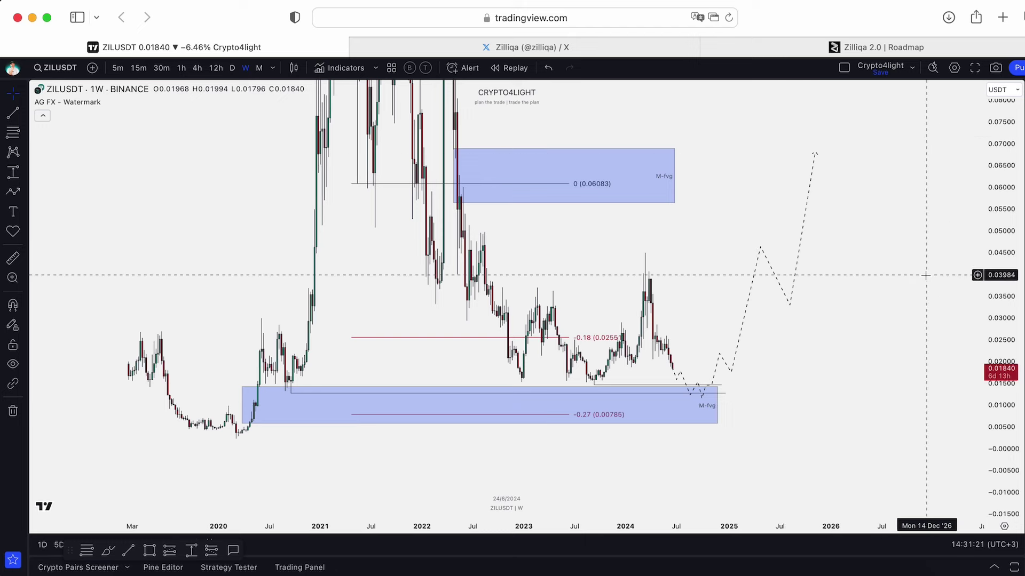
Add the invite-only Crypto4light ADZ and Crypto4light Direction indicators to the ZILUSDT chart.
{"action": "left_click", "coordinate": [354, 51]}
{"action": "left_click", "coordinate": [344, 53]}
{"action": "left_click", "coordinate": [342, 68]}
{"action": "left_click", "coordinate": [346, 316]}
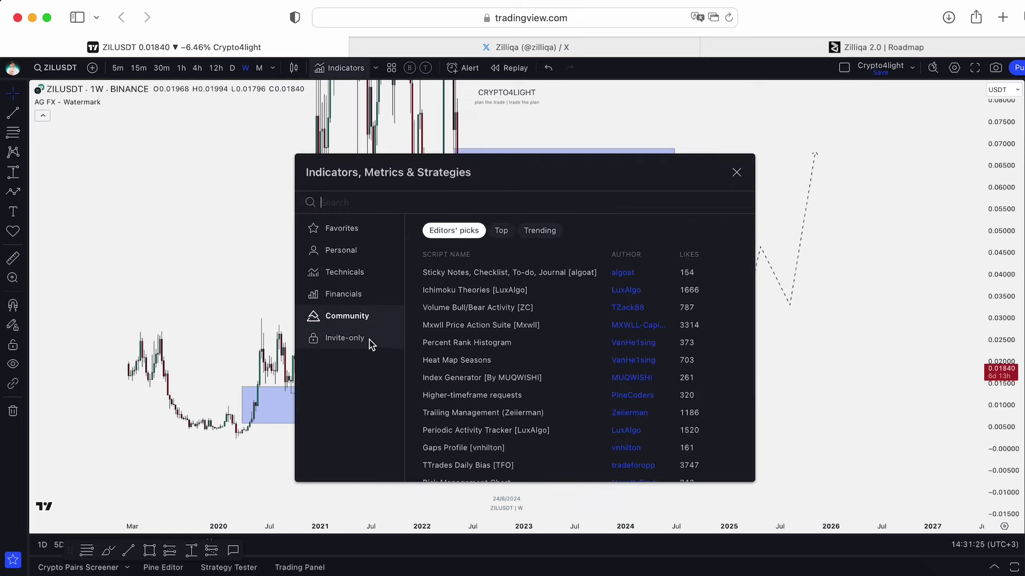
{"action": "left_click", "coordinate": [346, 338]}
{"action": "left_click", "coordinate": [448, 251]}
{"action": "left_click", "coordinate": [452, 262]}
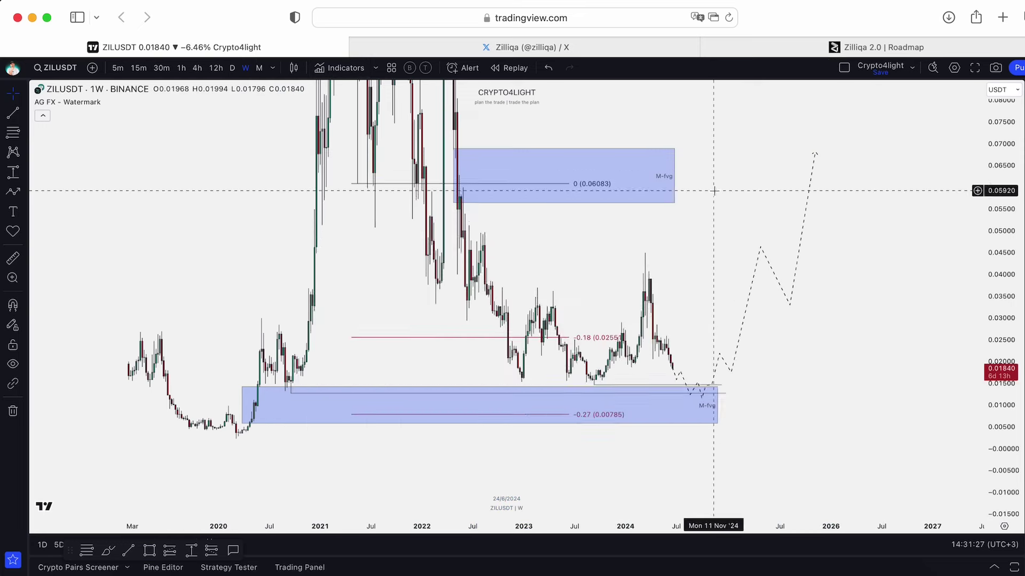
{"action": "left_click", "coordinate": [736, 173]}
Compare the Crypto4light ADZ and Direction signals with the weekly candles from 2020 to mid-2024, especially around past lows.
{"action": "left_click_drag", "start_coordinate": [506, 523], "coordinate": [402, 521]}
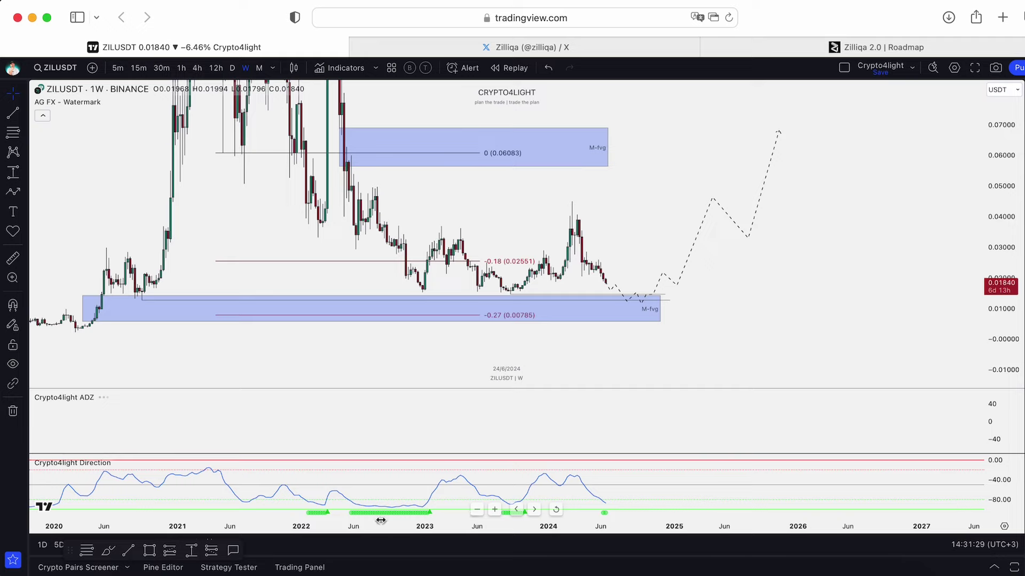
{"action": "left_click", "coordinate": [478, 506]}
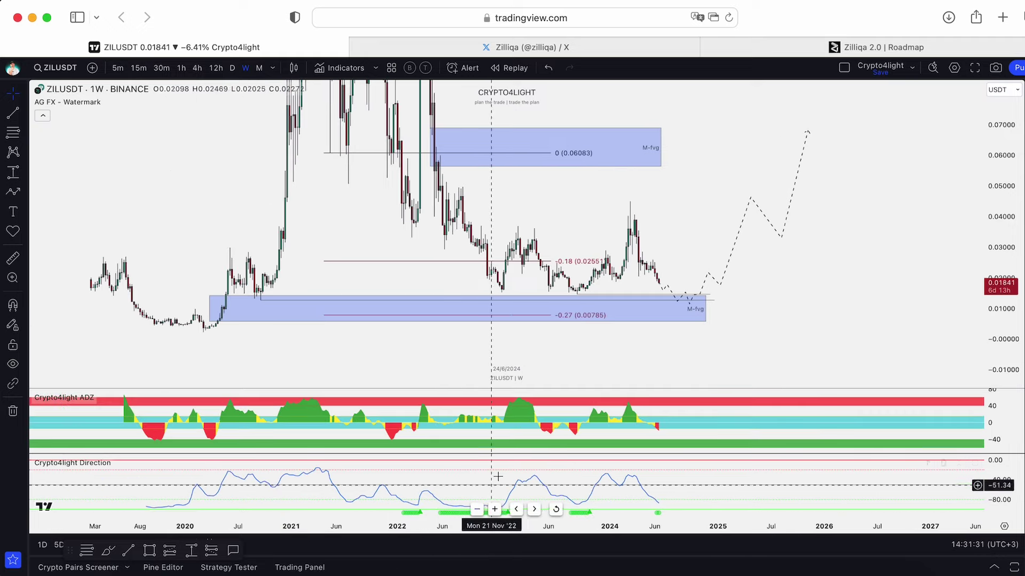
{"action": "left_click_drag", "start_coordinate": [1009, 329], "coordinate": [912, 210]}
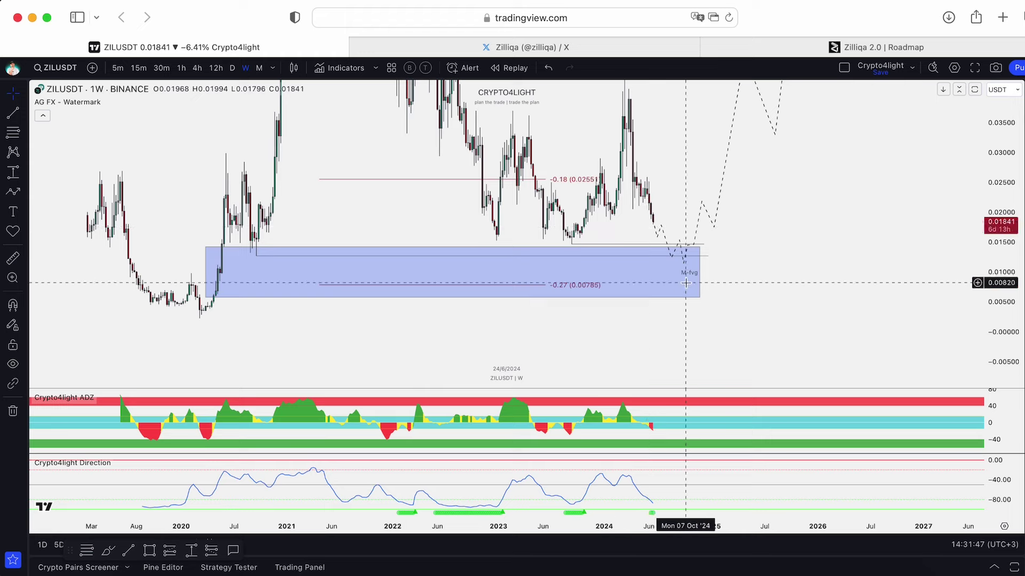
{"action": "left_click_drag", "start_coordinate": [419, 525], "coordinate": [274, 520]}
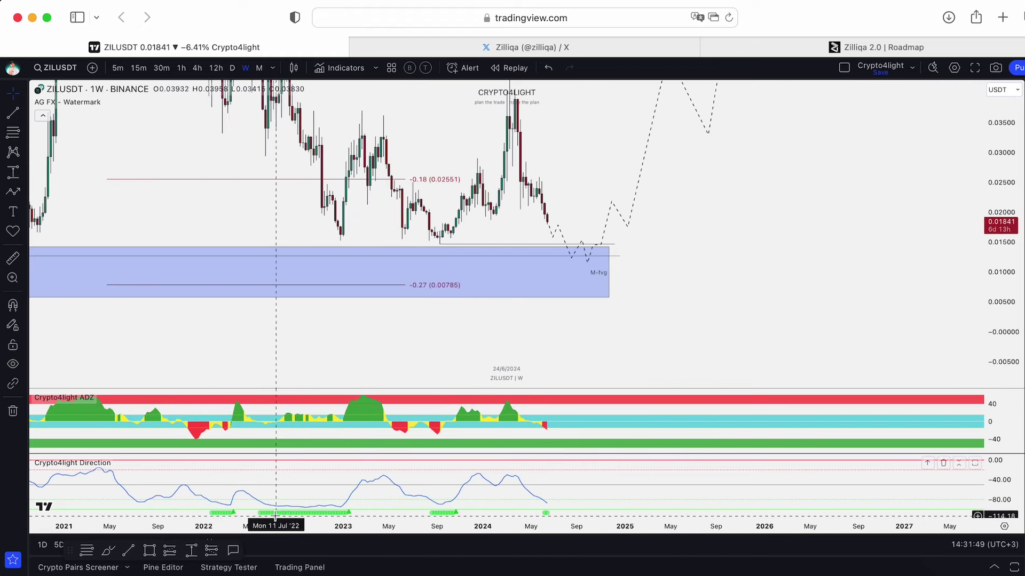
{"action": "left_click_drag", "start_coordinate": [769, 235], "coordinate": [828, 263]}
{"action": "scroll", "coordinate": [787, 304], "scroll_direction": "down", "scroll_amount": 1}
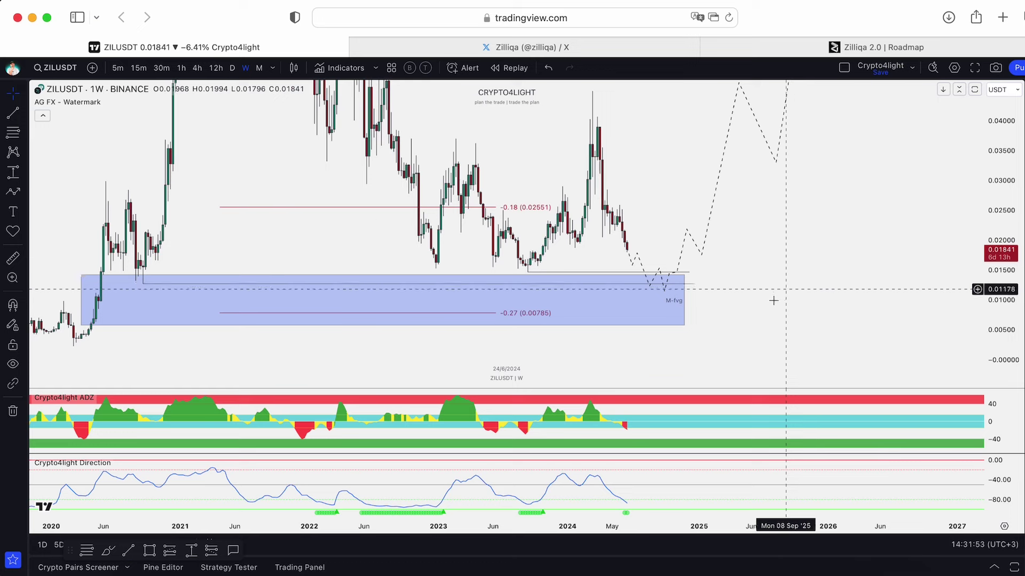
{"action": "scroll", "coordinate": [347, 485], "scroll_direction": "up", "scroll_amount": 2}
{"action": "scroll", "coordinate": [513, 497], "scroll_direction": "up", "scroll_amount": 3}
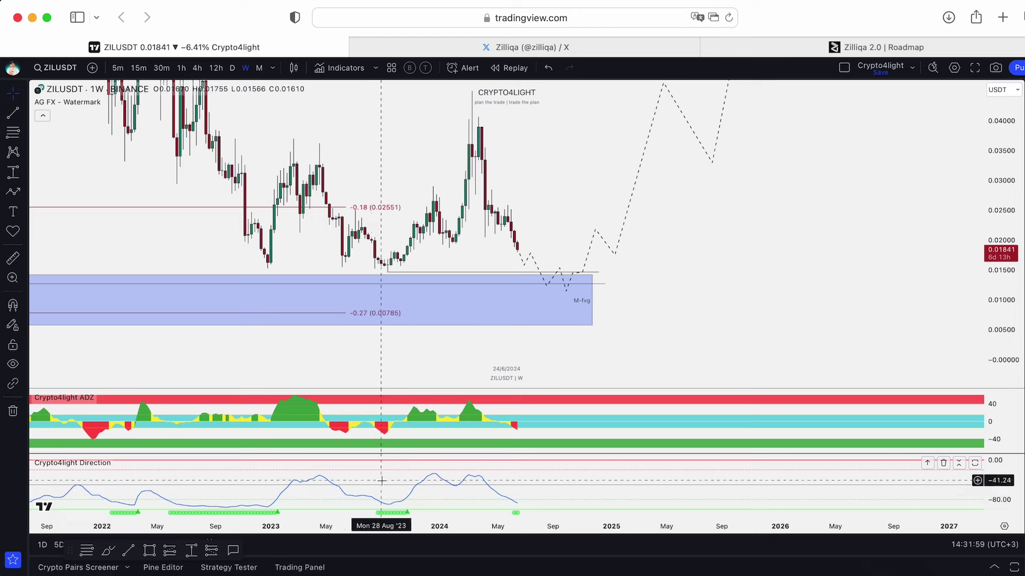
{"action": "scroll", "coordinate": [801, 238], "scroll_direction": "down", "scroll_amount": 3}
{"action": "left_click_drag", "start_coordinate": [880, 252], "coordinate": [829, 275]}
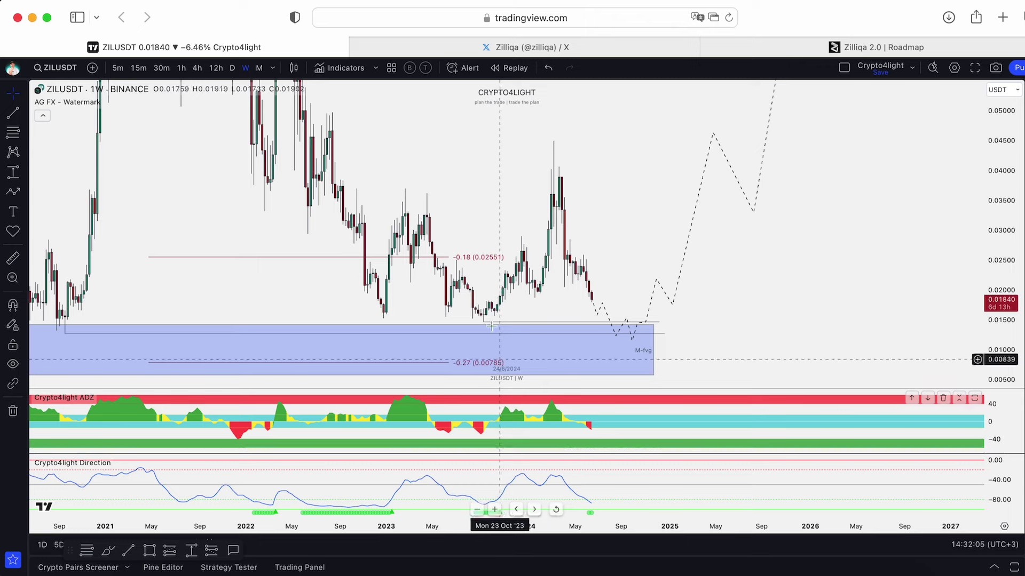
{"action": "scroll", "coordinate": [496, 401], "scroll_direction": "up", "scroll_amount": 4}
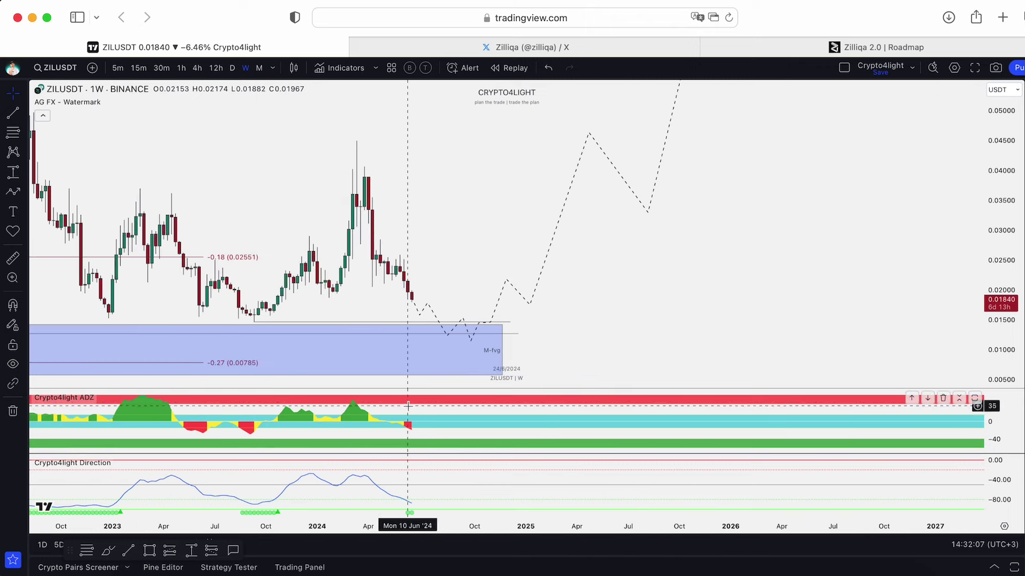
{"action": "scroll", "coordinate": [502, 366], "scroll_direction": "down", "scroll_amount": 5}
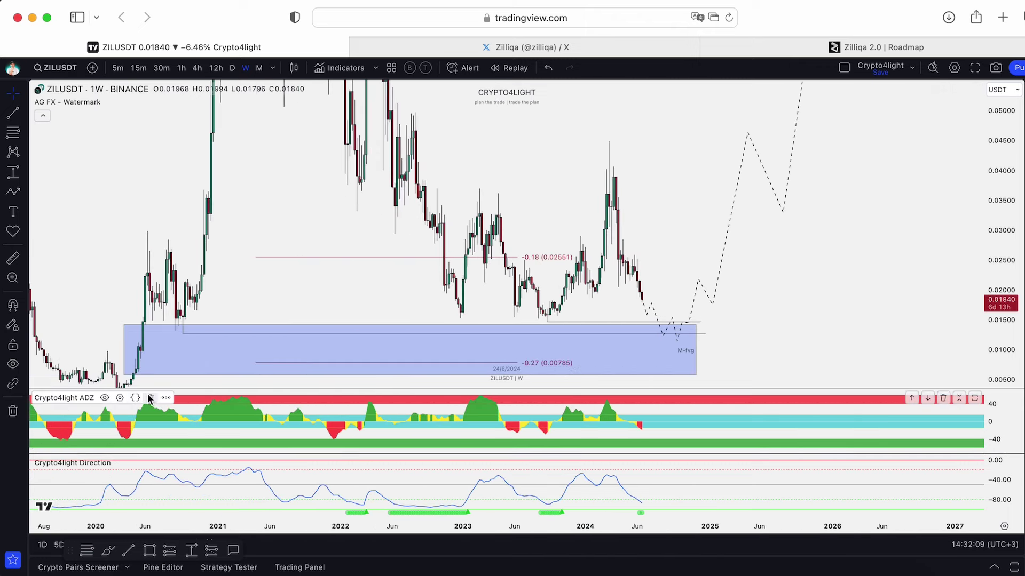
Remove the Crypto4light ADZ and Crypto4light Direction indicators from the chart.
{"action": "left_click", "coordinate": [150, 398]}
{"action": "left_click", "coordinate": [166, 452]}
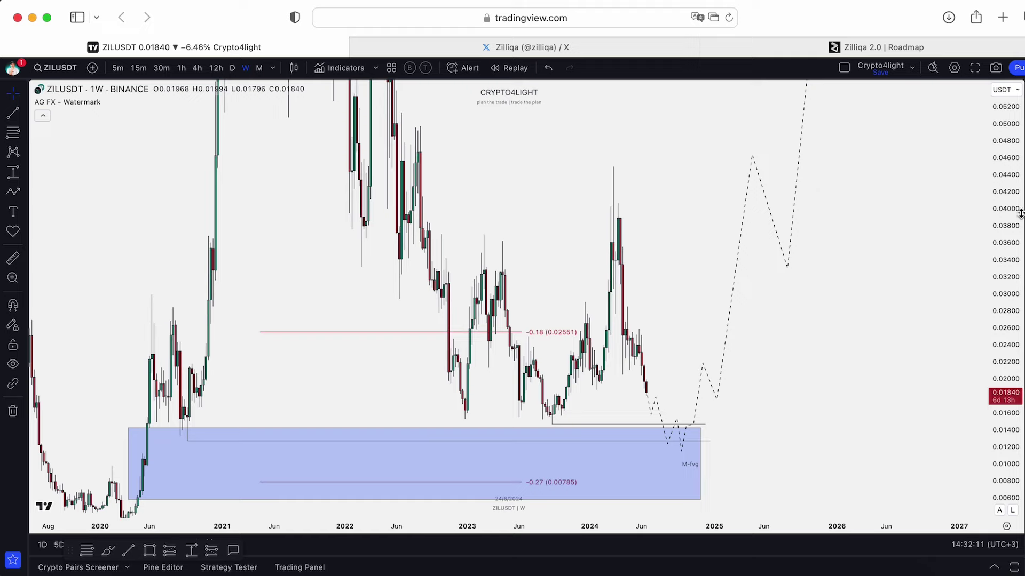
{"action": "left_click_drag", "start_coordinate": [1015, 211], "coordinate": [1008, 342]}
{"action": "left_click_drag", "start_coordinate": [965, 283], "coordinate": [960, 311]}
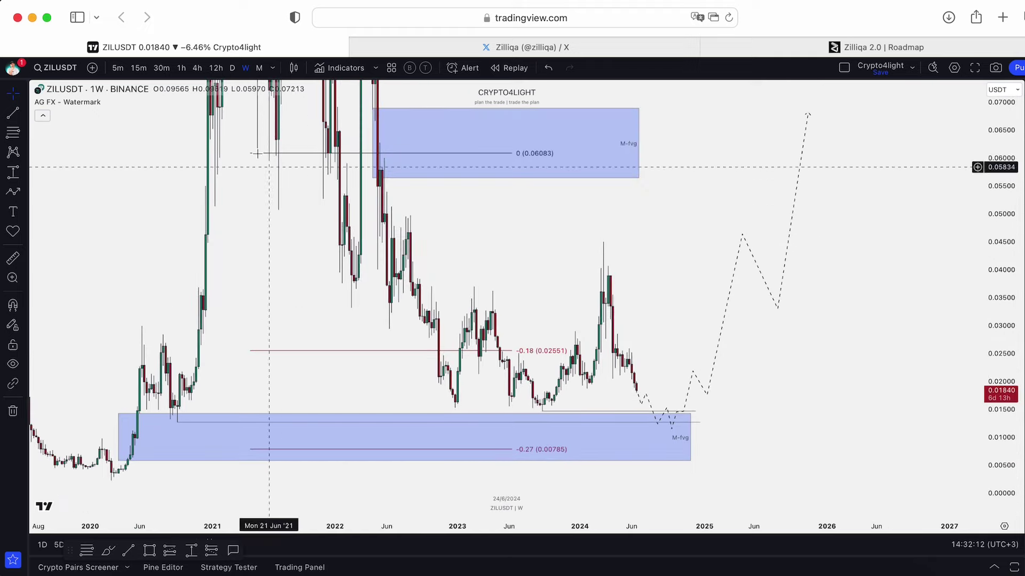
Add the invite-only Crypto4light Market Mood indicator and compare its readings with the weekly candles.
{"action": "left_click", "coordinate": [328, 73]}
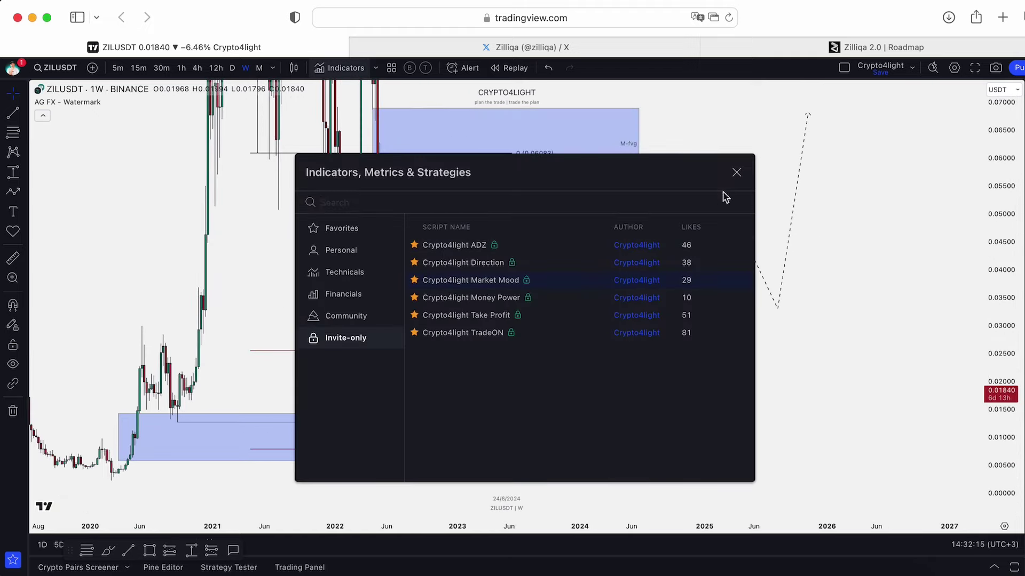
{"action": "left_click", "coordinate": [736, 172]}
{"action": "scroll", "coordinate": [809, 355], "scroll_direction": "up", "scroll_amount": 3}
{"action": "scroll", "coordinate": [842, 347], "scroll_direction": "up", "scroll_amount": 2}
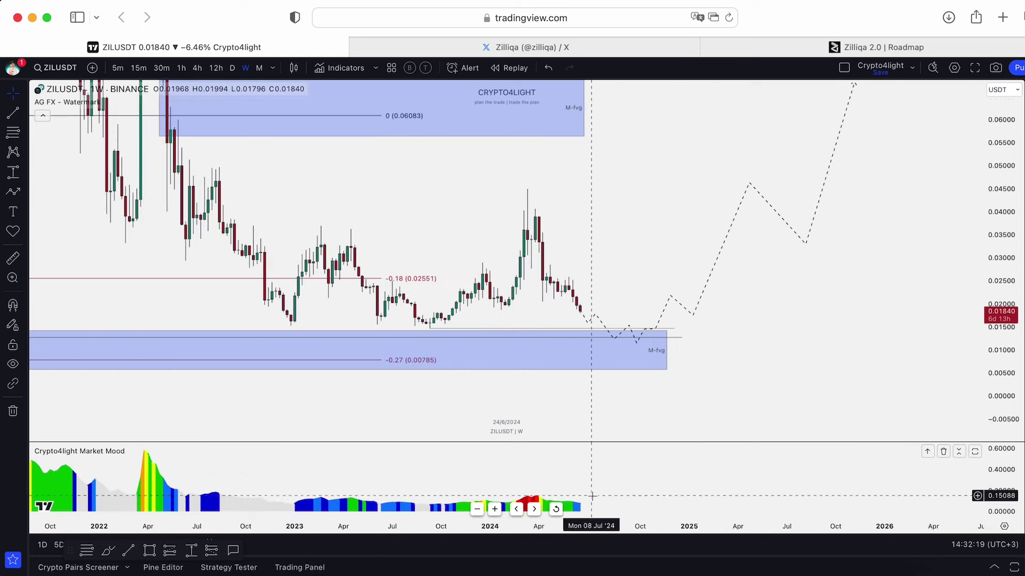
{"action": "scroll", "coordinate": [325, 514], "scroll_direction": "down", "scroll_amount": 2}
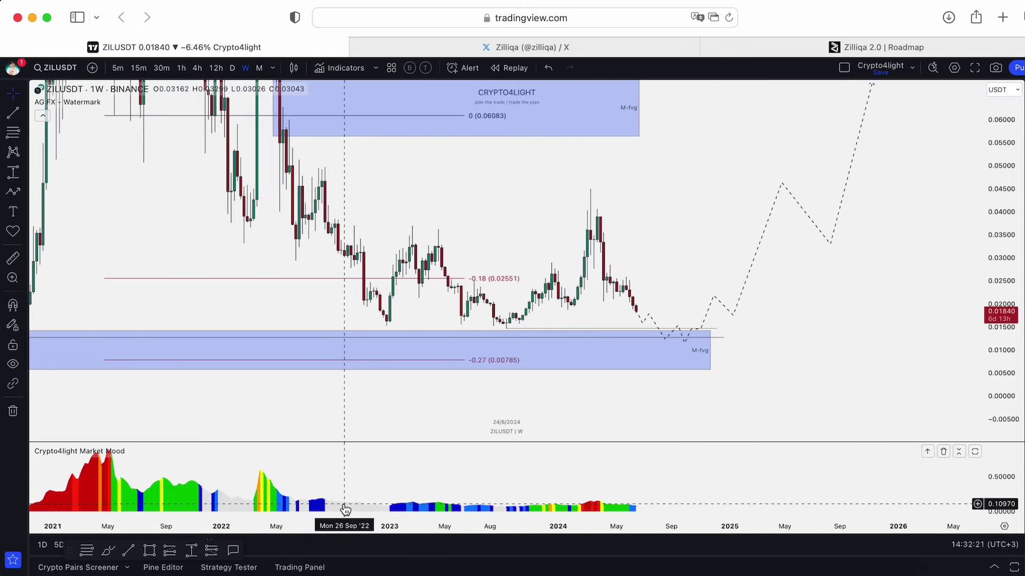
Open a new price alert on ZILUSDT just above the lower M-fvg zone and change its condition source.
{"action": "scroll", "coordinate": [344, 510], "scroll_direction": "up", "scroll_amount": 3}
{"action": "scroll", "coordinate": [291, 499], "scroll_direction": "down", "scroll_amount": 2}
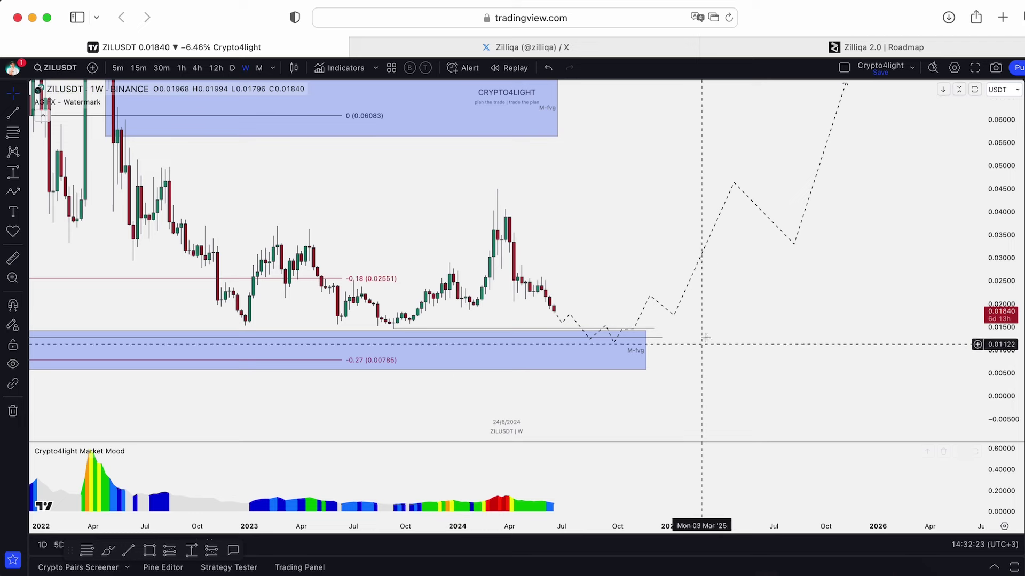
{"action": "right_click", "coordinate": [714, 327]}
{"action": "left_click", "coordinate": [762, 376]}
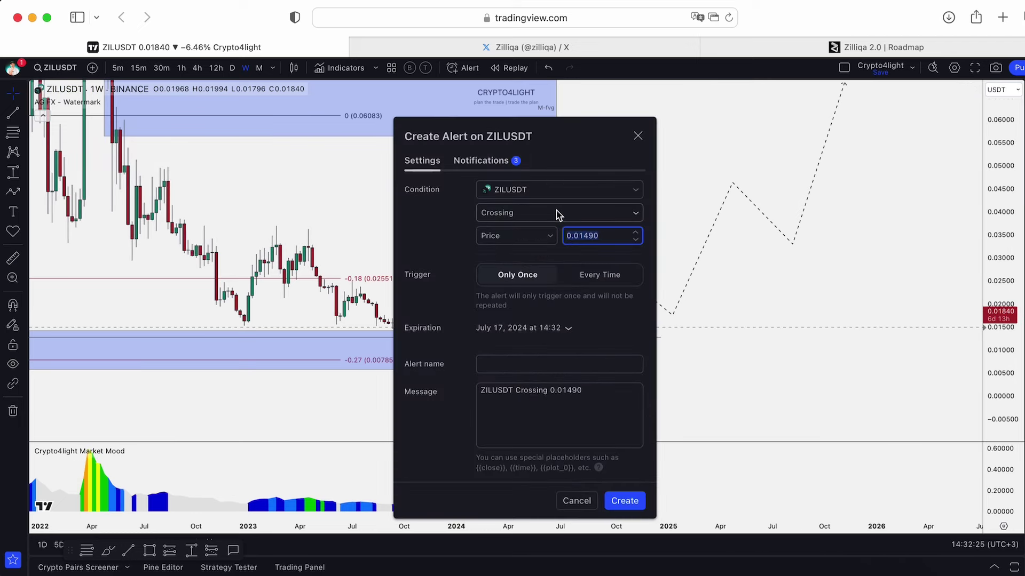
{"action": "left_click", "coordinate": [551, 197]}
{"action": "left_click", "coordinate": [554, 232]}
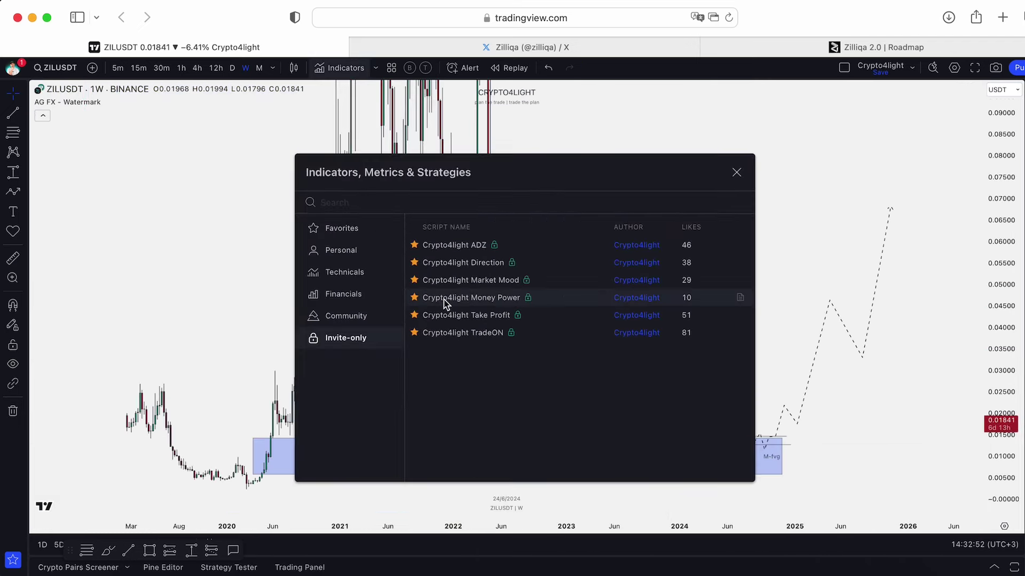
Add the invite-only Crypto4light Money Power indicator to the ZILUSDT chart.
{"action": "left_click", "coordinate": [443, 296]}
{"action": "left_click", "coordinate": [737, 172]}
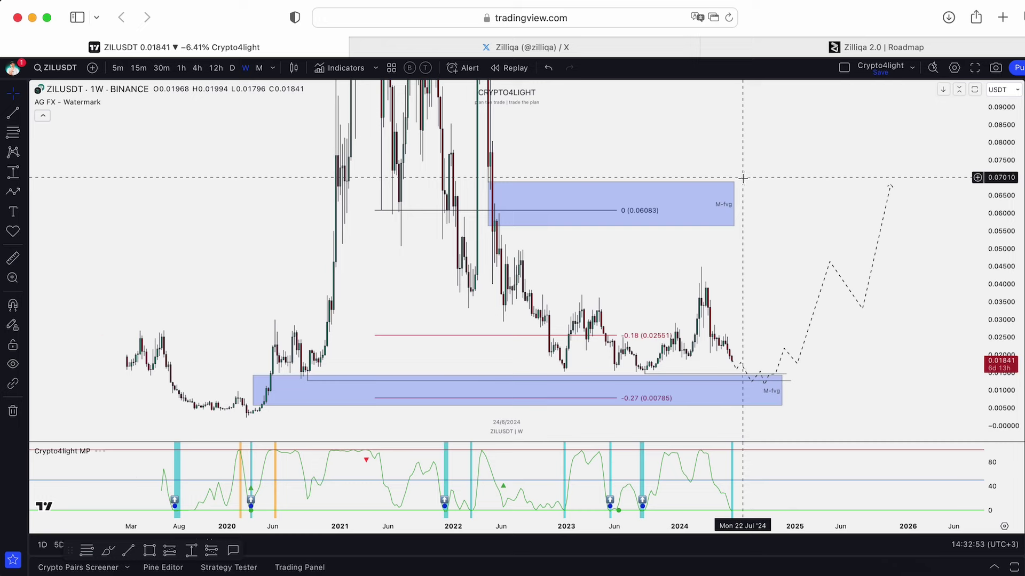
Compare the Crypto4light Money Power signals with the weekly candles from 2019 to mid-2024, including the current candle near the lower M-fvg zone.
{"action": "scroll", "coordinate": [742, 179], "scroll_direction": "up", "scroll_amount": 4}
{"action": "scroll", "coordinate": [619, 304], "scroll_direction": "down", "scroll_amount": 1}
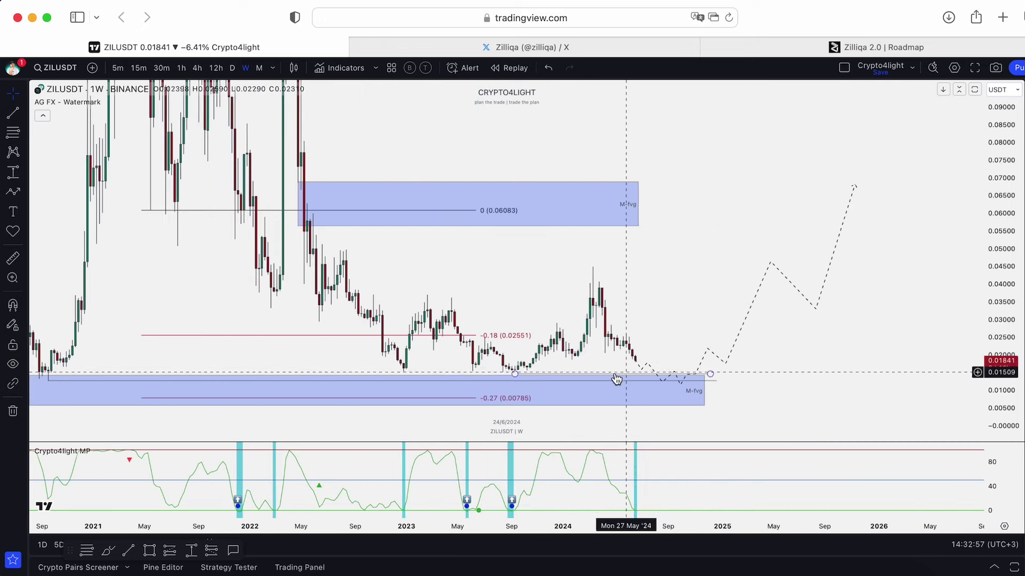
{"action": "scroll", "coordinate": [631, 374], "scroll_direction": "down", "scroll_amount": 3}
{"action": "scroll", "coordinate": [485, 384], "scroll_direction": "up", "scroll_amount": 4}
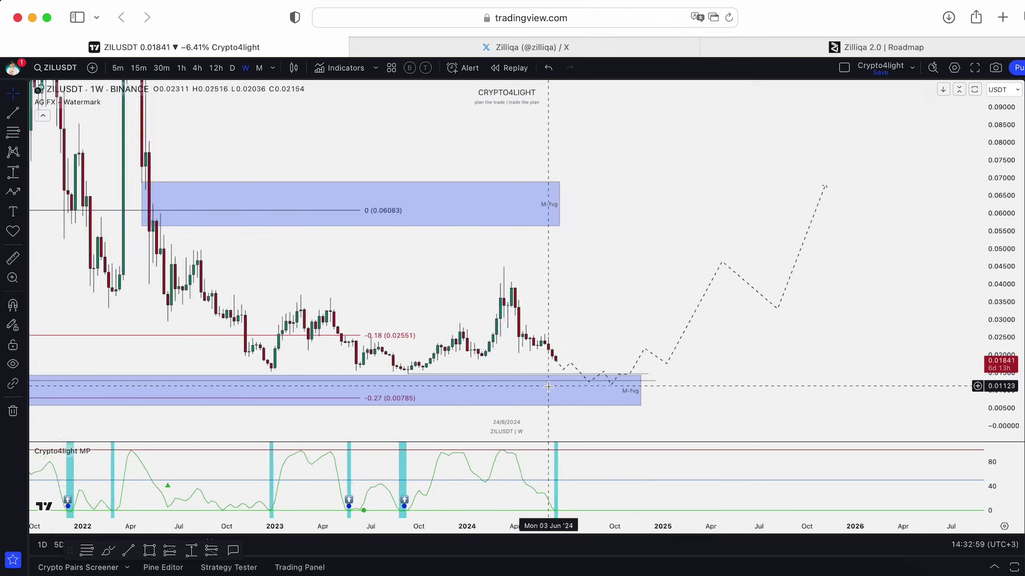
{"action": "left_click_drag", "start_coordinate": [682, 279], "coordinate": [711, 225]}
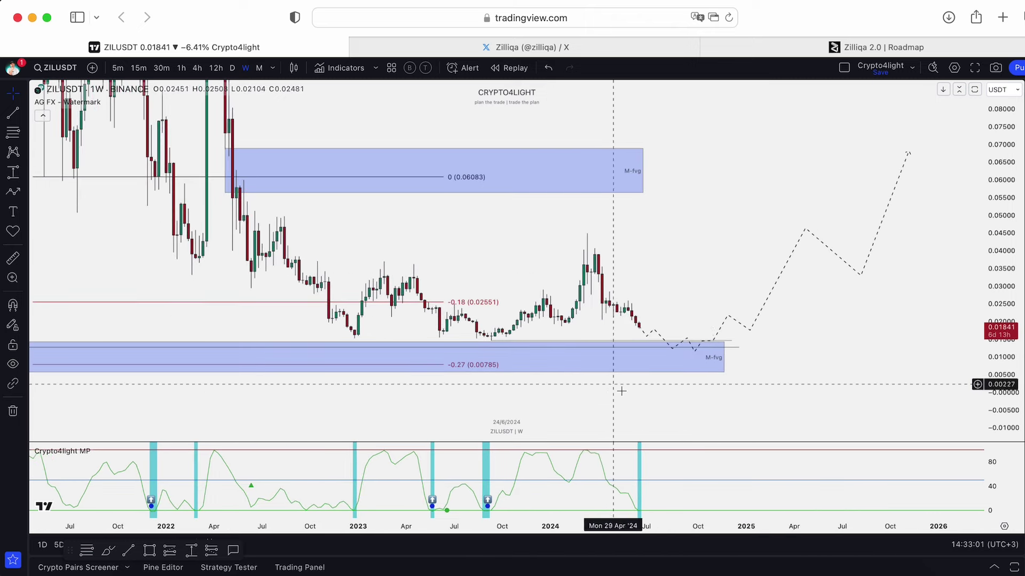
{"action": "scroll", "coordinate": [640, 380], "scroll_direction": "up", "scroll_amount": 1}
{"action": "scroll", "coordinate": [661, 385], "scroll_direction": "down", "scroll_amount": 1}
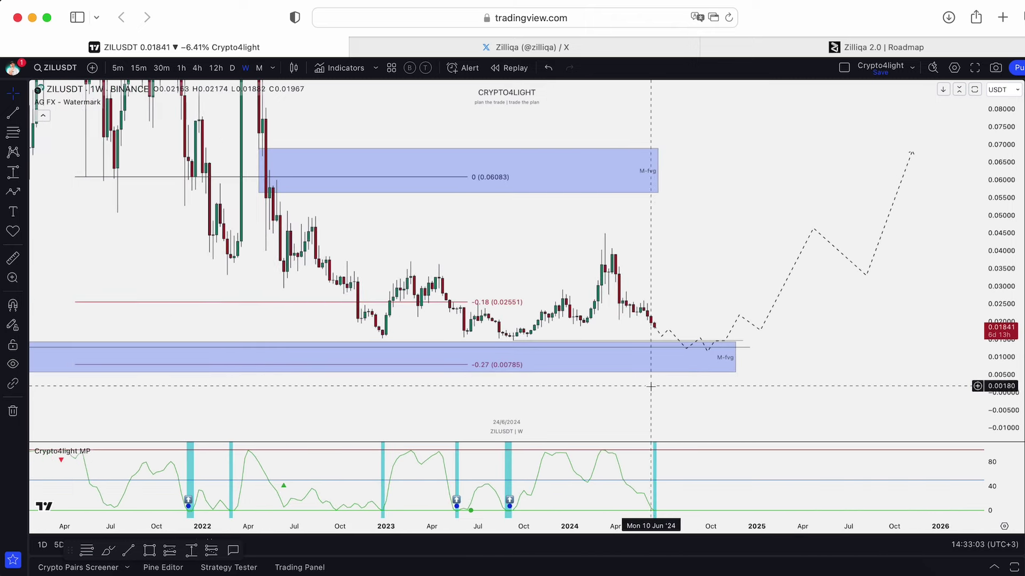
{"action": "left_click_drag", "start_coordinate": [993, 250], "coordinate": [993, 292]}
{"action": "left_click_drag", "start_coordinate": [961, 266], "coordinate": [961, 304]}
{"action": "scroll", "coordinate": [825, 197], "scroll_direction": "down", "scroll_amount": 2}
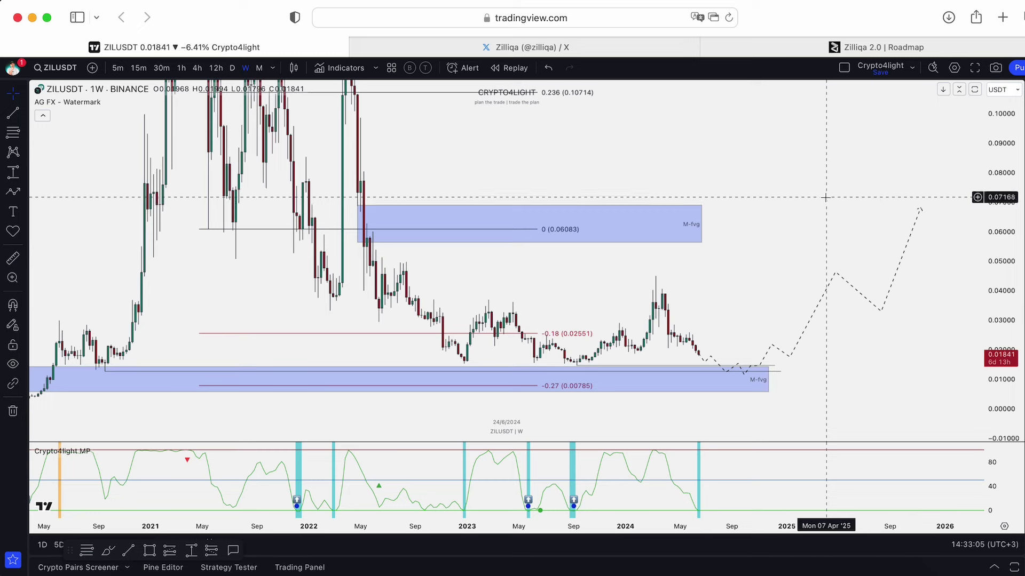
{"action": "scroll", "coordinate": [827, 203], "scroll_direction": "down", "scroll_amount": 2}
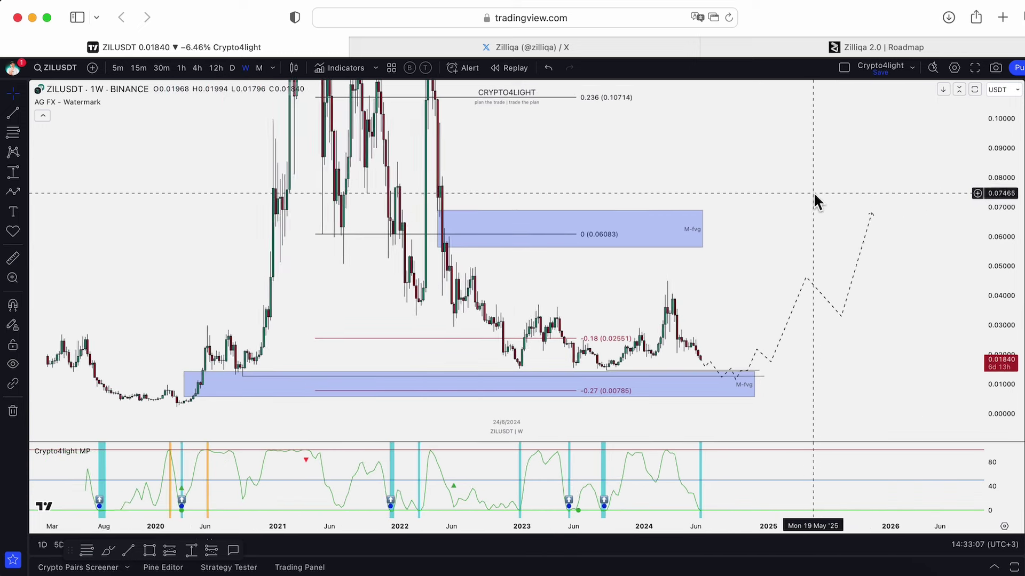
{"action": "scroll", "coordinate": [822, 208], "scroll_direction": "down", "scroll_amount": 1}
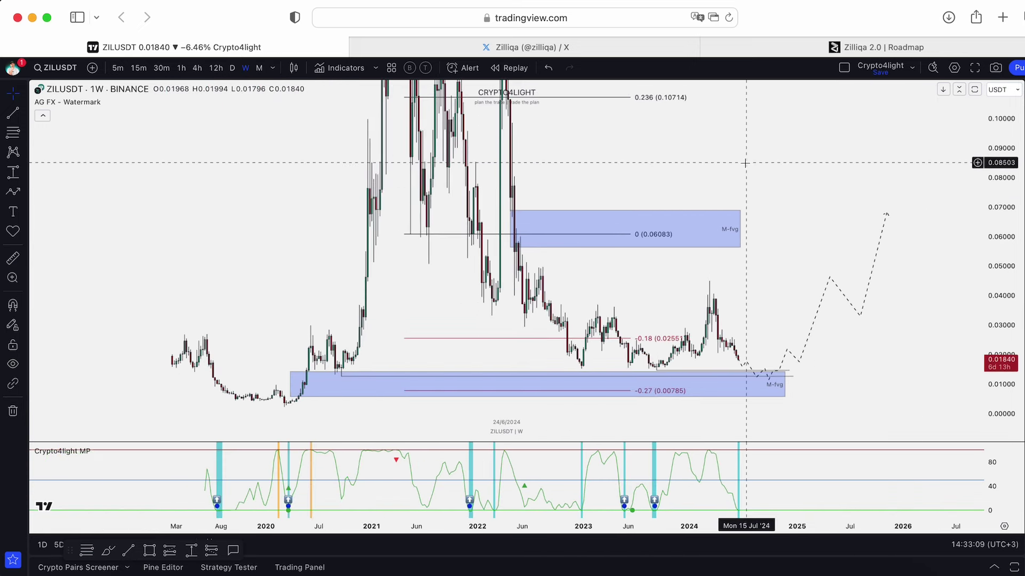
{"action": "scroll", "coordinate": [735, 192], "scroll_direction": "up", "scroll_amount": 1}
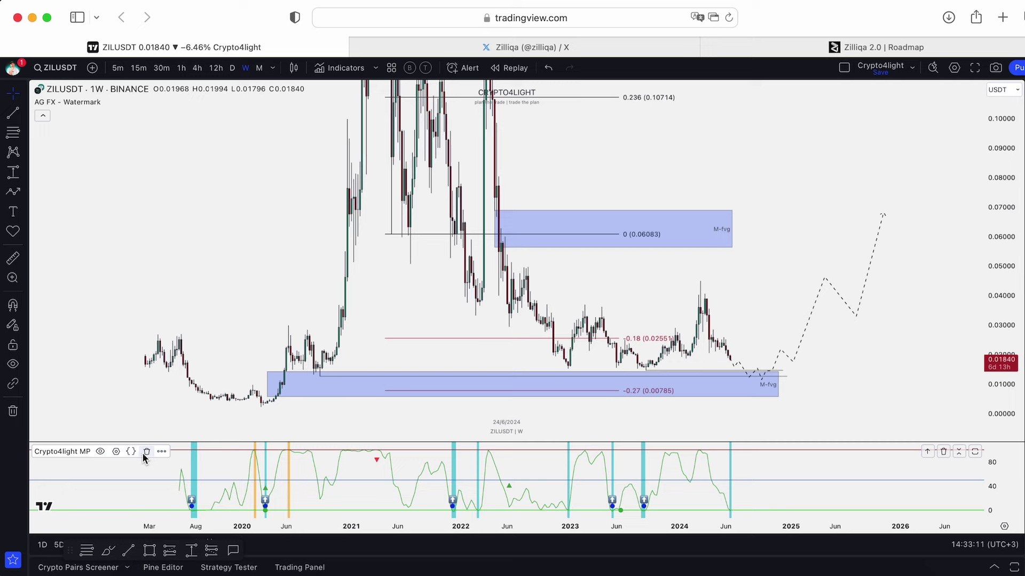
Replace the Crypto4light Money Power indicator with the invite-only Crypto4light TradeON and check its signals on the weekly candles.
{"action": "left_click", "coordinate": [146, 454]}
{"action": "left_click", "coordinate": [345, 67]}
{"action": "left_click", "coordinate": [346, 337]}
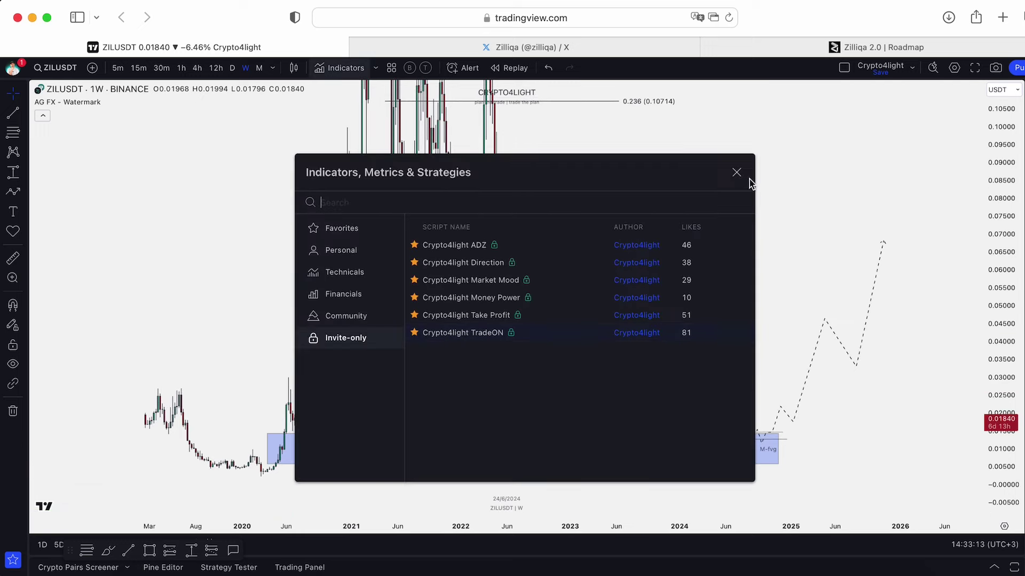
{"action": "left_click", "coordinate": [736, 172]}
{"action": "scroll", "coordinate": [778, 224], "scroll_direction": "up", "scroll_amount": 2}
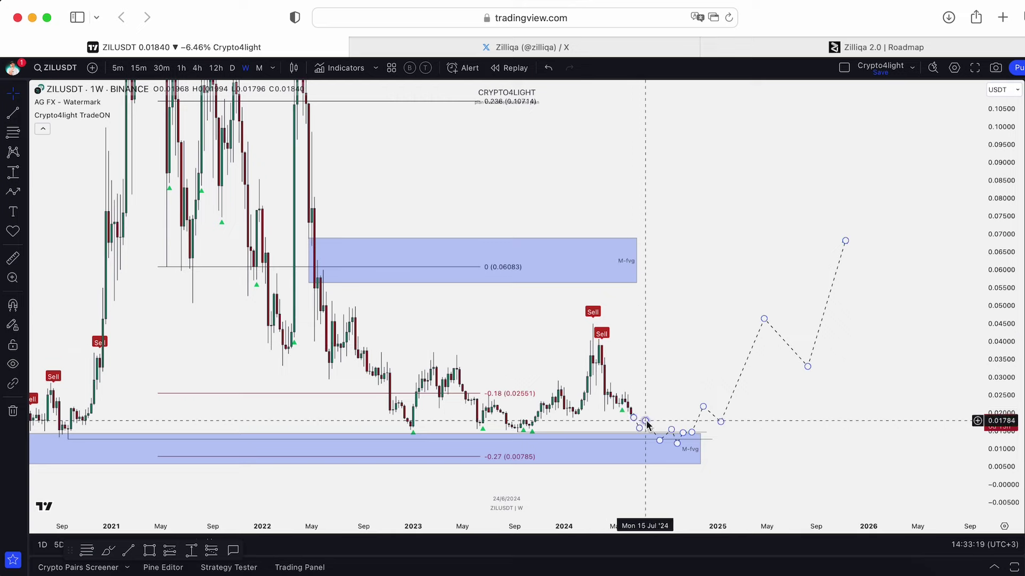
{"action": "scroll", "coordinate": [676, 386], "scroll_direction": "down", "scroll_amount": 2}
{"action": "scroll", "coordinate": [793, 247], "scroll_direction": "up", "scroll_amount": 3}
{"action": "scroll", "coordinate": [811, 245], "scroll_direction": "down", "scroll_amount": 3}
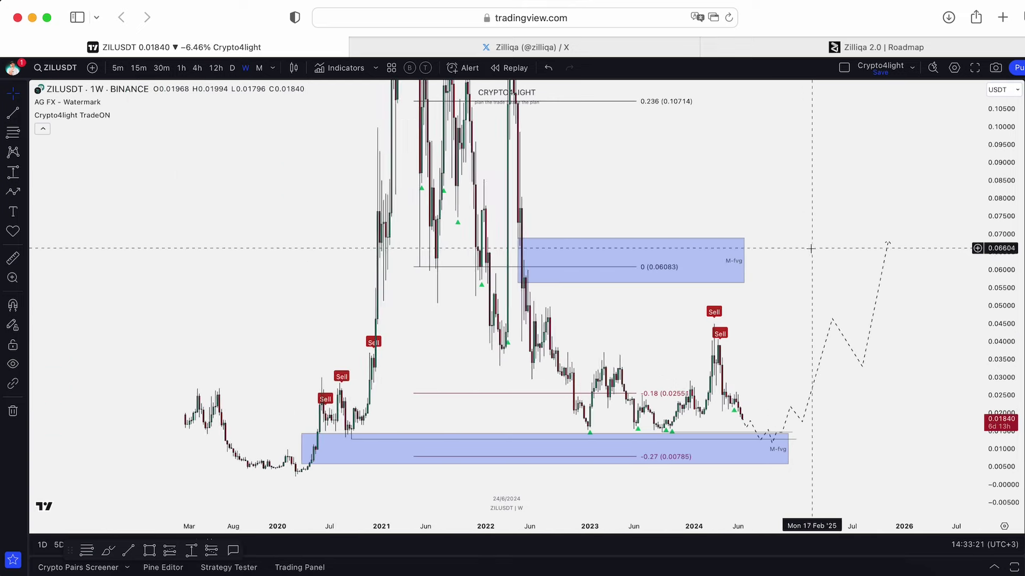
Add the invite-only Crypto4light Take Profit indicator and compare its lower band with the lower M-fvg zone on the weekly chart.
{"action": "left_click", "coordinate": [338, 68]}
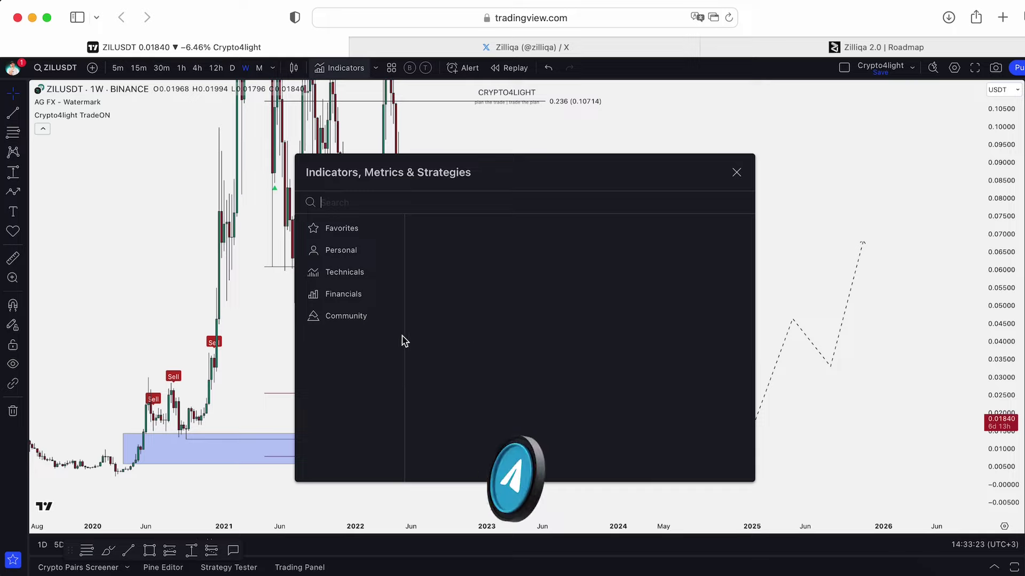
{"action": "left_click", "coordinate": [468, 316]}
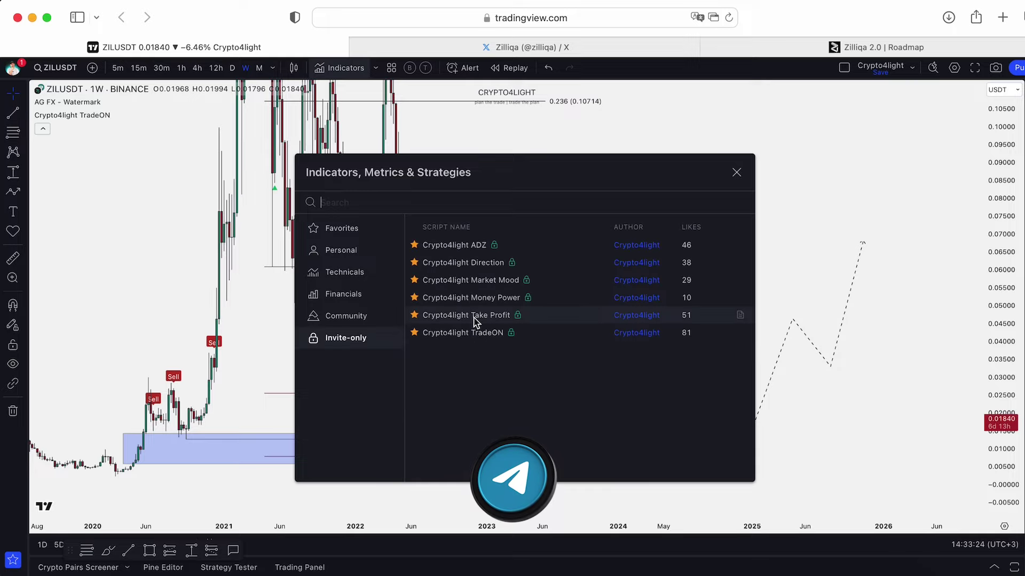
{"action": "left_click", "coordinate": [736, 172]}
{"action": "scroll", "coordinate": [907, 326], "scroll_direction": "up", "scroll_amount": 10}
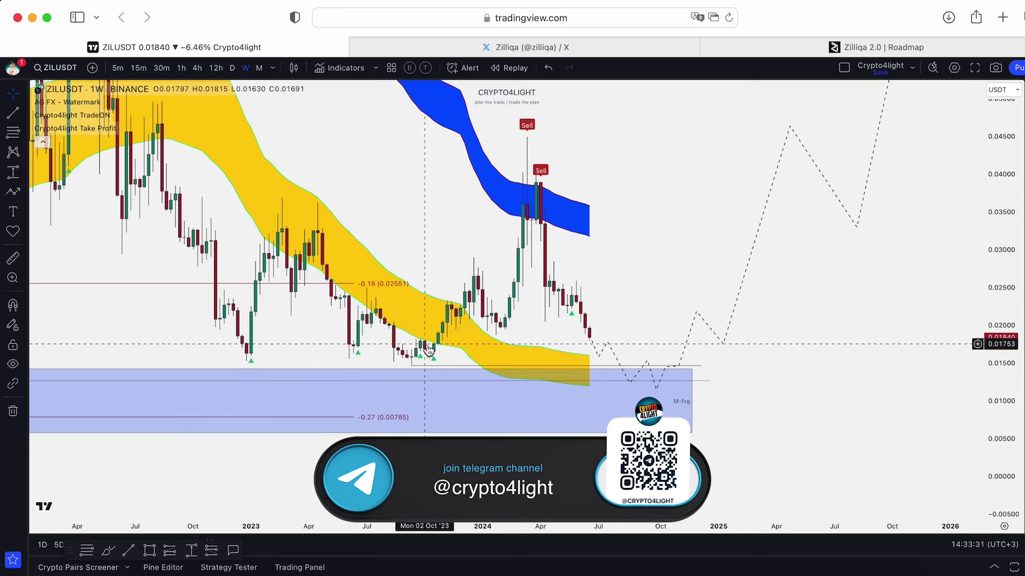
{"action": "scroll", "coordinate": [671, 258], "scroll_direction": "up", "scroll_amount": 5}
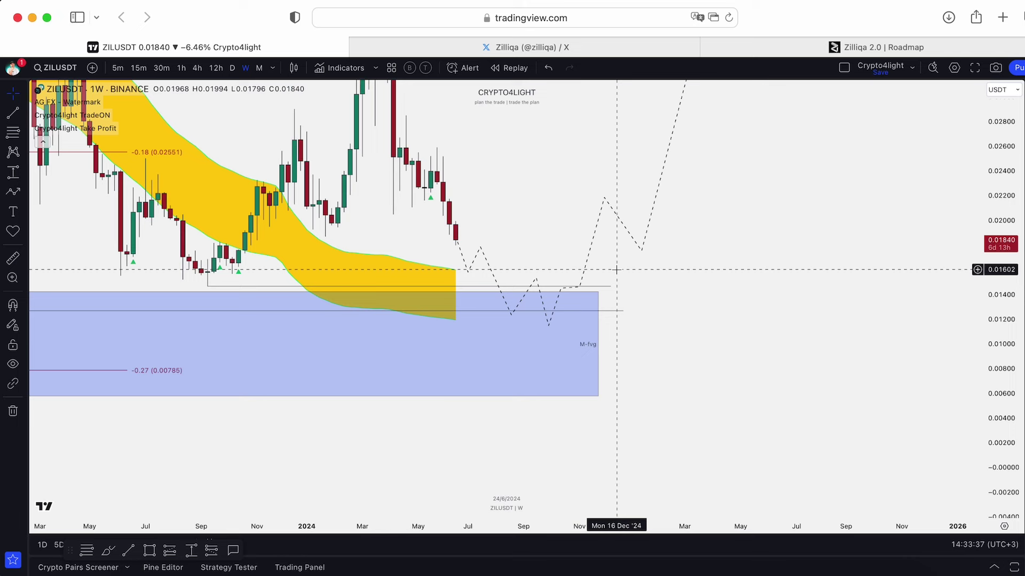
{"action": "scroll", "coordinate": [623, 322], "scroll_direction": "down", "scroll_amount": 8}
{"action": "scroll", "coordinate": [699, 330], "scroll_direction": "up", "scroll_amount": 4}
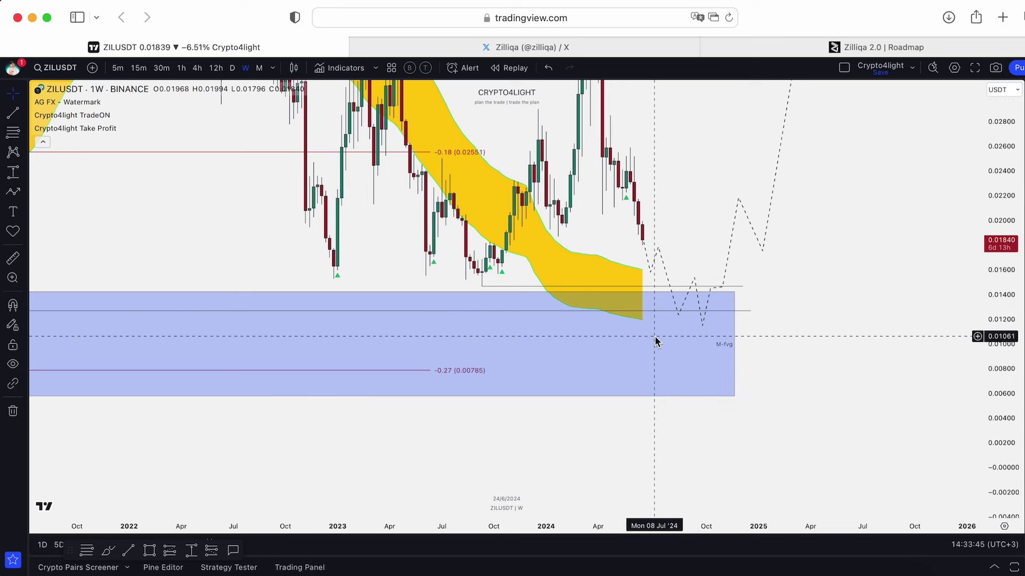
{"action": "scroll", "coordinate": [655, 341], "scroll_direction": "up", "scroll_amount": 2}
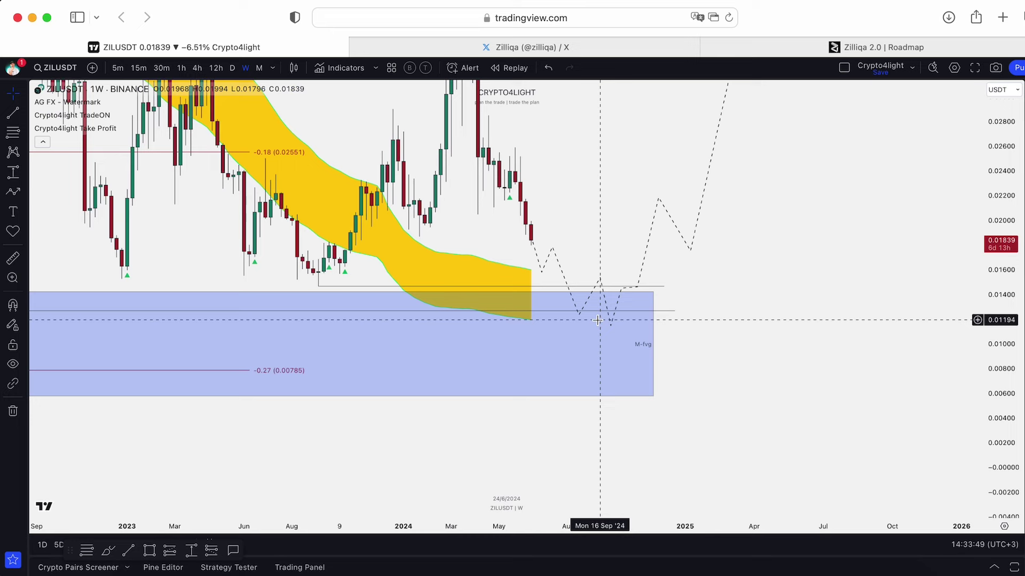
{"action": "scroll", "coordinate": [597, 320], "scroll_direction": "down", "scroll_amount": 2}
{"action": "left_click_drag", "start_coordinate": [855, 299], "coordinate": [838, 348]}
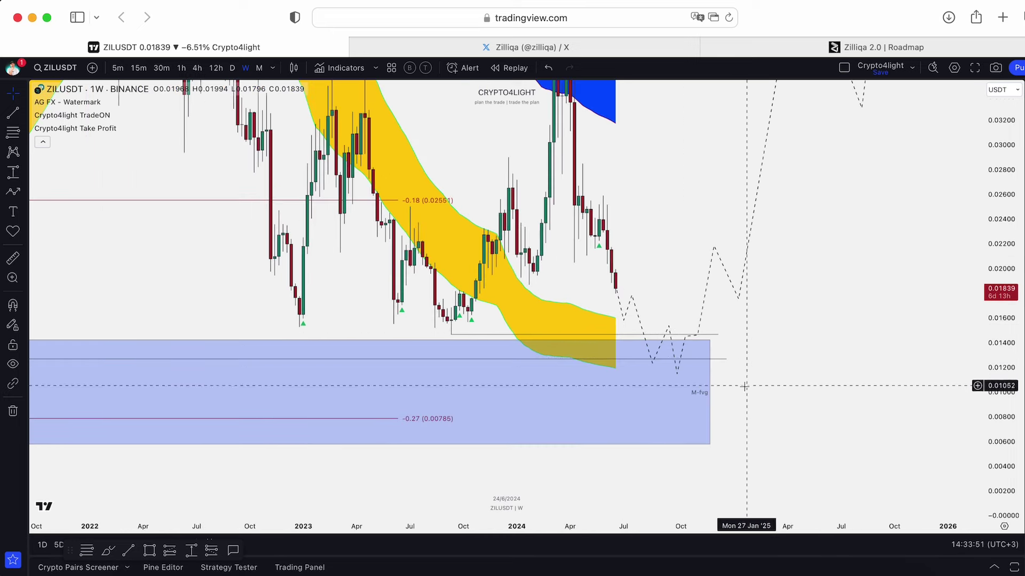
Create a ZILUSDT price alert at about 0.0119, at the lower edge of the yellow Take Profit band.
{"action": "scroll", "coordinate": [705, 357], "scroll_direction": "down", "scroll_amount": 1}
{"action": "scroll", "coordinate": [704, 357], "scroll_direction": "down", "scroll_amount": 2}
{"action": "right_click", "coordinate": [827, 369]}
{"action": "left_click", "coordinate": [961, 380]}
{"action": "left_click", "coordinate": [622, 499]}
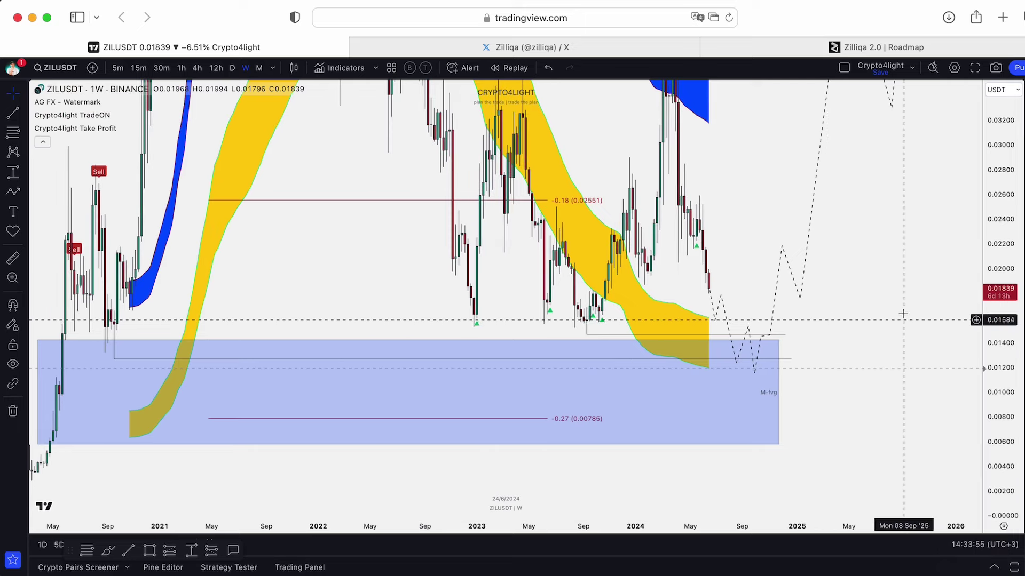
Review the weekly Take Profit bands, and switch the ZILUSDT chart to the daily timeframe.
{"action": "scroll", "coordinate": [906, 322], "scroll_direction": "down", "scroll_amount": 4}
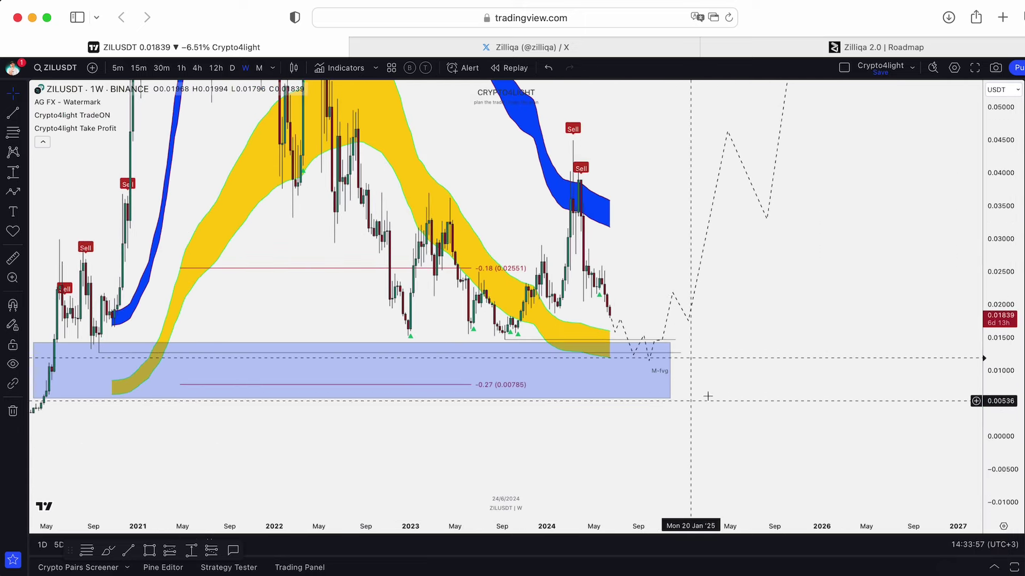
{"action": "left_click_drag", "start_coordinate": [825, 296], "coordinate": [831, 363]}
{"action": "left_click_drag", "start_coordinate": [983, 285], "coordinate": [984, 360]}
{"action": "left_click_drag", "start_coordinate": [888, 307], "coordinate": [886, 341]}
{"action": "scroll", "coordinate": [885, 340], "scroll_direction": "down", "scroll_amount": 3}
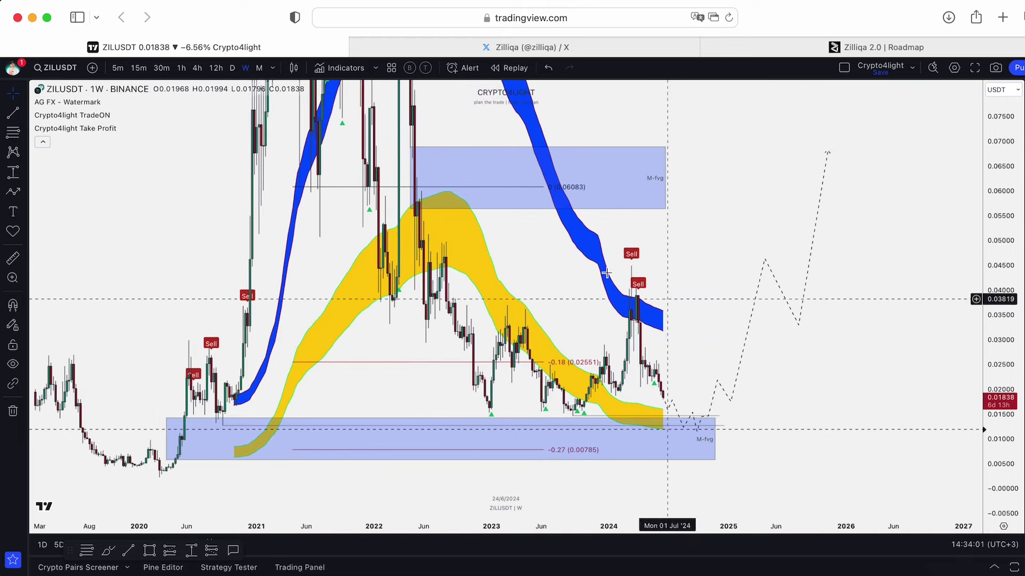
{"action": "left_click", "coordinate": [233, 69]}
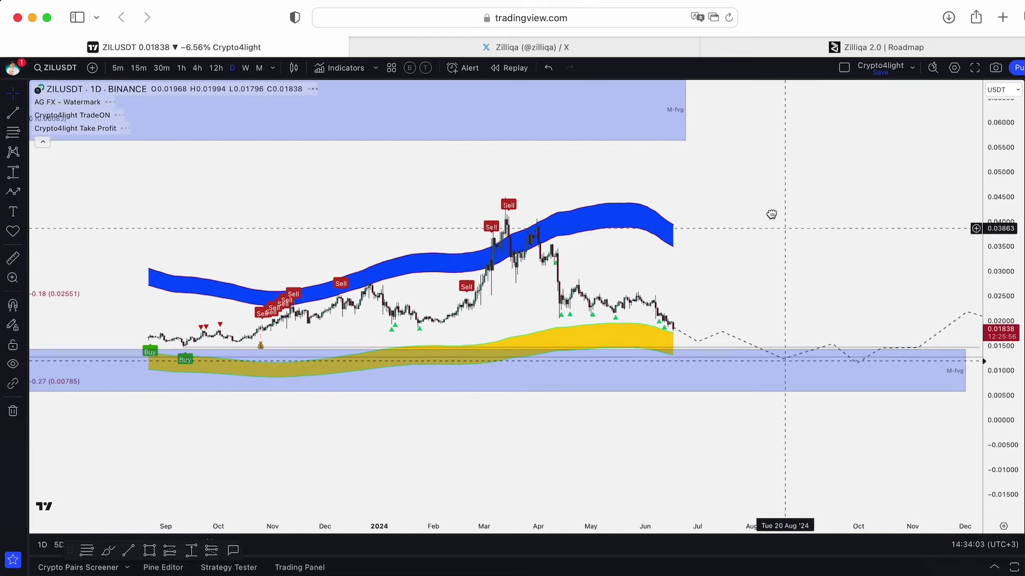
{"action": "left_click_drag", "start_coordinate": [1002, 410], "coordinate": [1002, 282]}
{"action": "left_click_drag", "start_coordinate": [852, 274], "coordinate": [800, 193]}
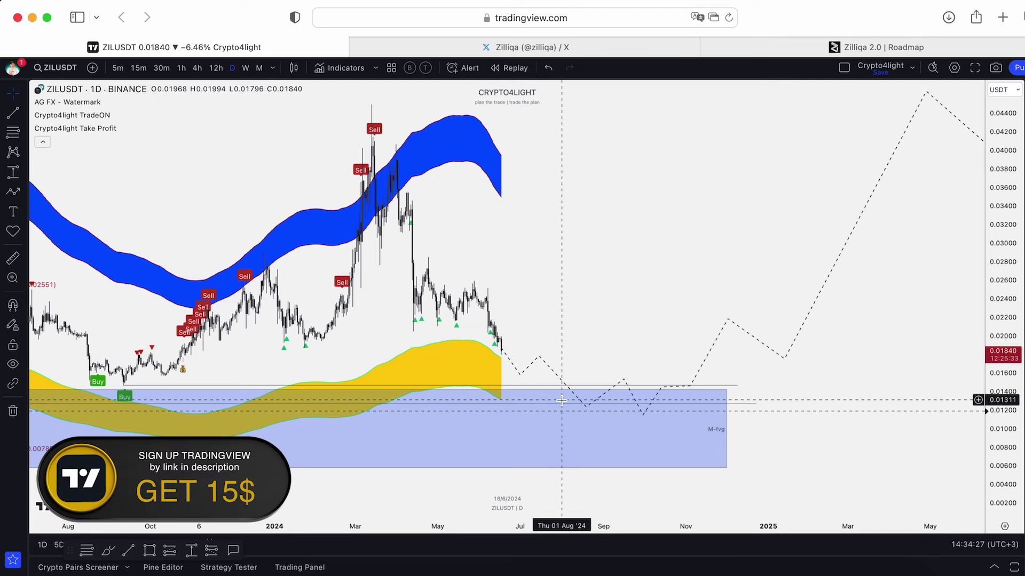
Examine the daily TradeON signals and Take Profit bands against the lower M-fvg zone and the dashed projection path.
{"action": "left_click", "coordinate": [539, 395]}
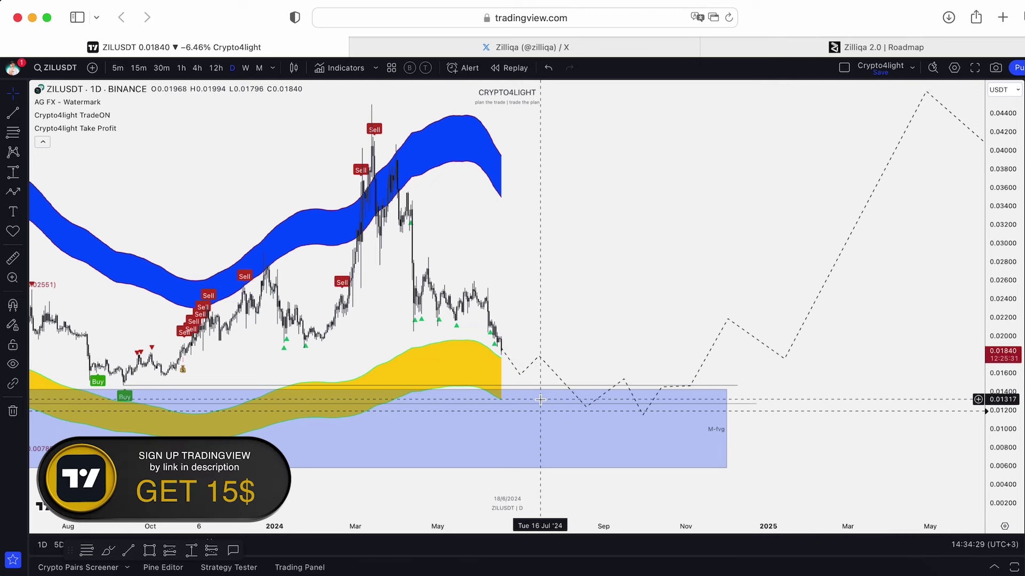
{"action": "scroll", "coordinate": [540, 400], "scroll_direction": "down", "scroll_amount": 3}
{"action": "left_click_drag", "start_coordinate": [699, 266], "coordinate": [427, 308]}
{"action": "scroll", "coordinate": [631, 276], "scroll_direction": "down", "scroll_amount": 3}
{"action": "left_click_drag", "start_coordinate": [631, 277], "coordinate": [485, 312]}
{"action": "left_click", "coordinate": [1019, 309]}
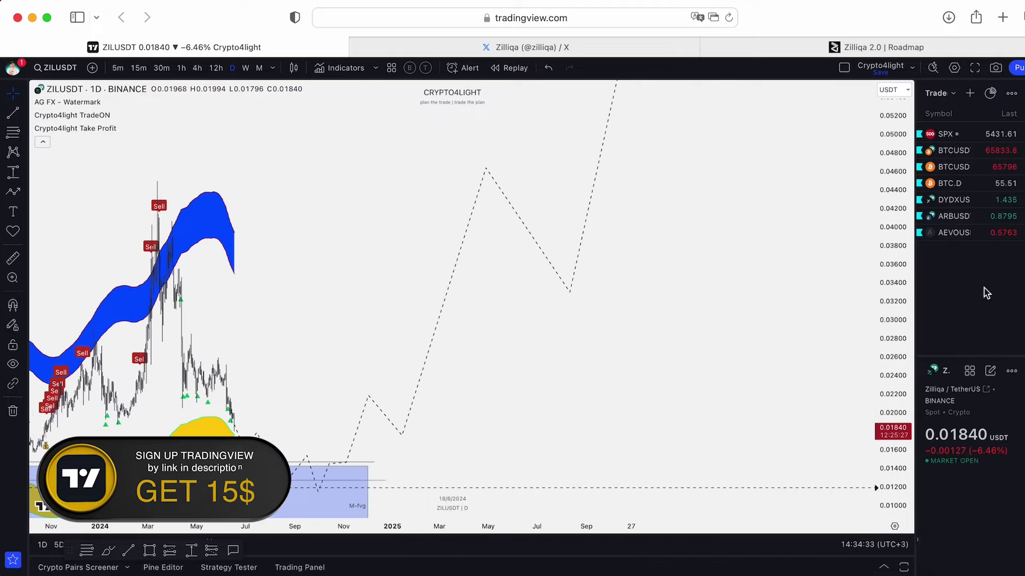
{"action": "left_click", "coordinate": [1020, 156]}
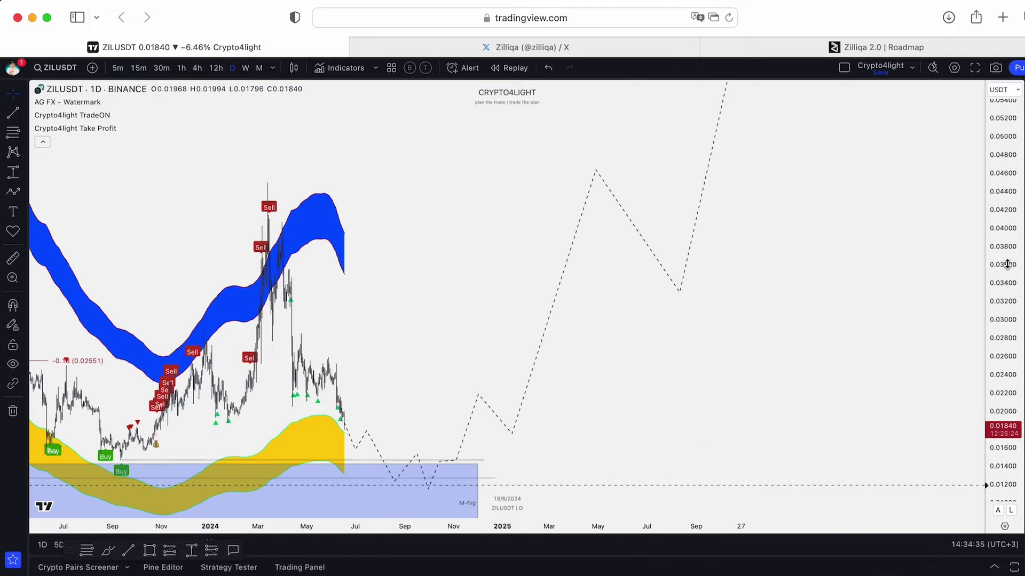
{"action": "scroll", "coordinate": [897, 320], "scroll_direction": "down", "scroll_amount": 5}
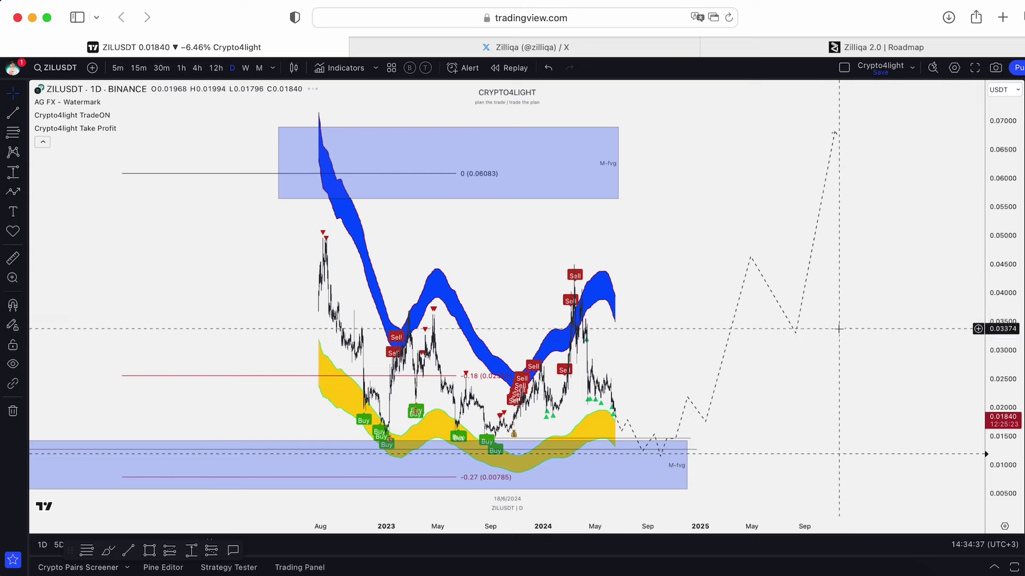
Remove the Crypto4light TradeON and Crypto4light Take Profit indicators from the daily ZILUSDT chart.
{"action": "mouse_move", "coordinate": [95, 122]}
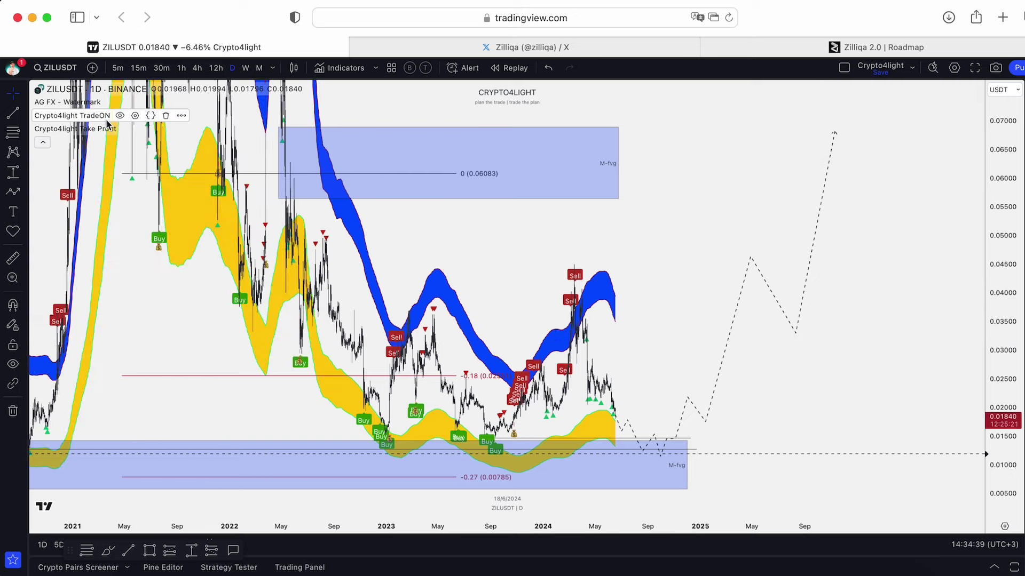
{"action": "left_click", "coordinate": [166, 117]}
{"action": "left_click", "coordinate": [173, 116]}
{"action": "scroll", "coordinate": [621, 224], "scroll_direction": "up", "scroll_amount": 5}
{"action": "scroll", "coordinate": [676, 233], "scroll_direction": "up", "scroll_amount": 2}
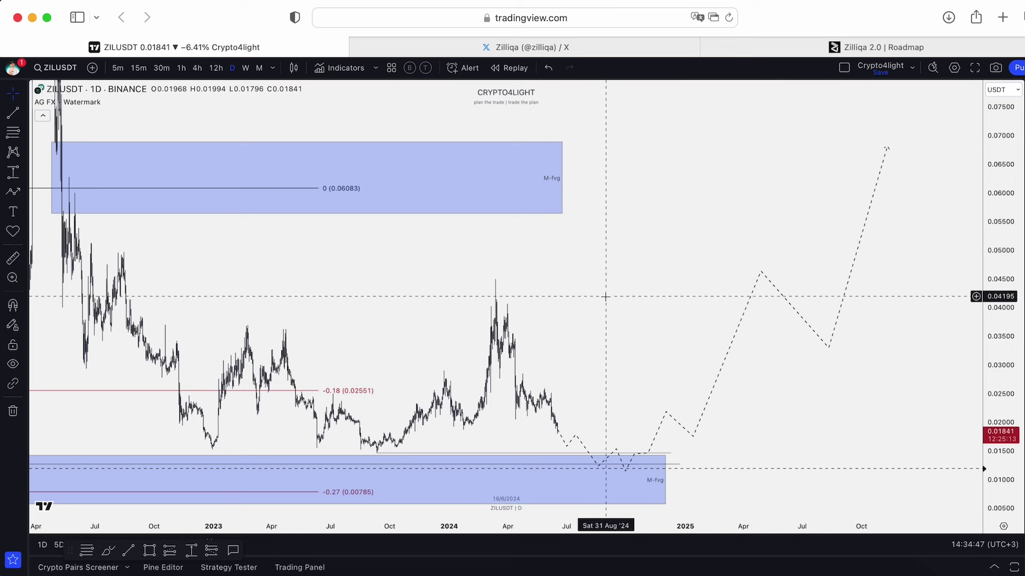
{"action": "scroll", "coordinate": [601, 203], "scroll_direction": "down", "scroll_amount": 1}
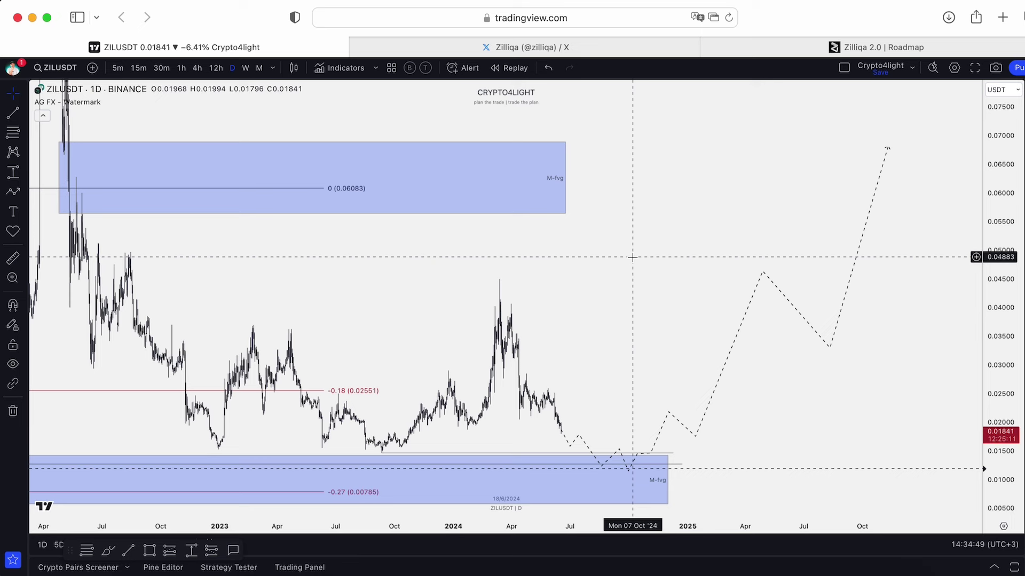